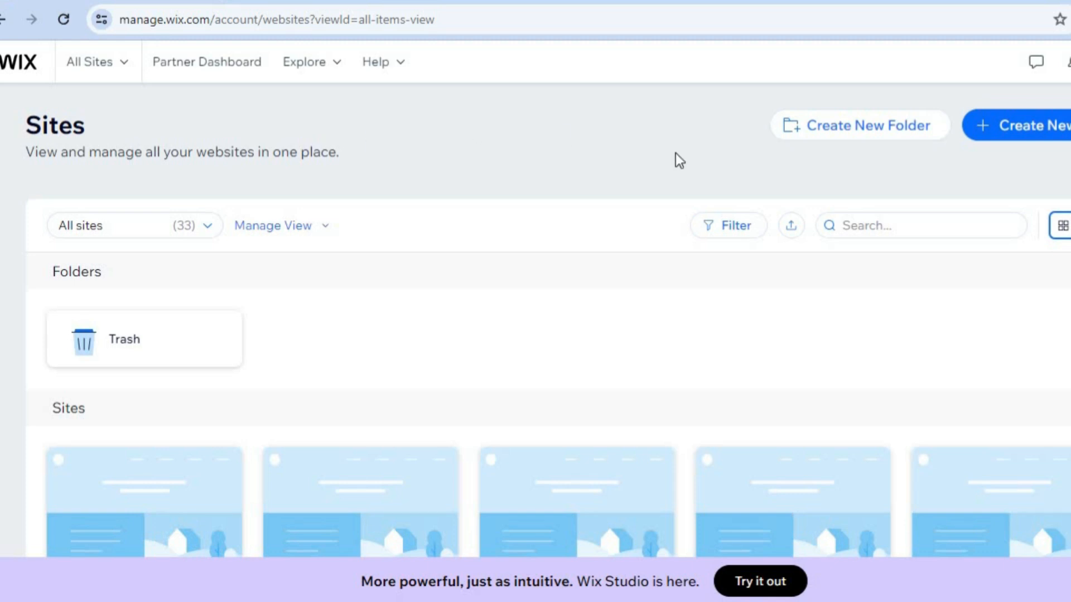
Start creating a new site on the Wix Editor and choose to set it up without AI.
left_click(1036, 133)
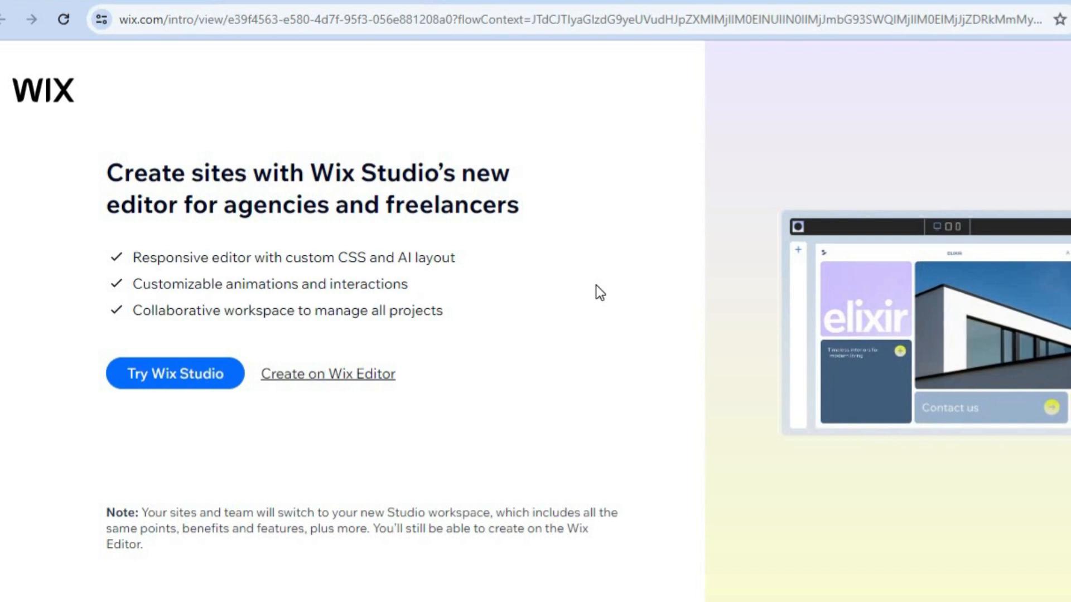
left_click(376, 377)
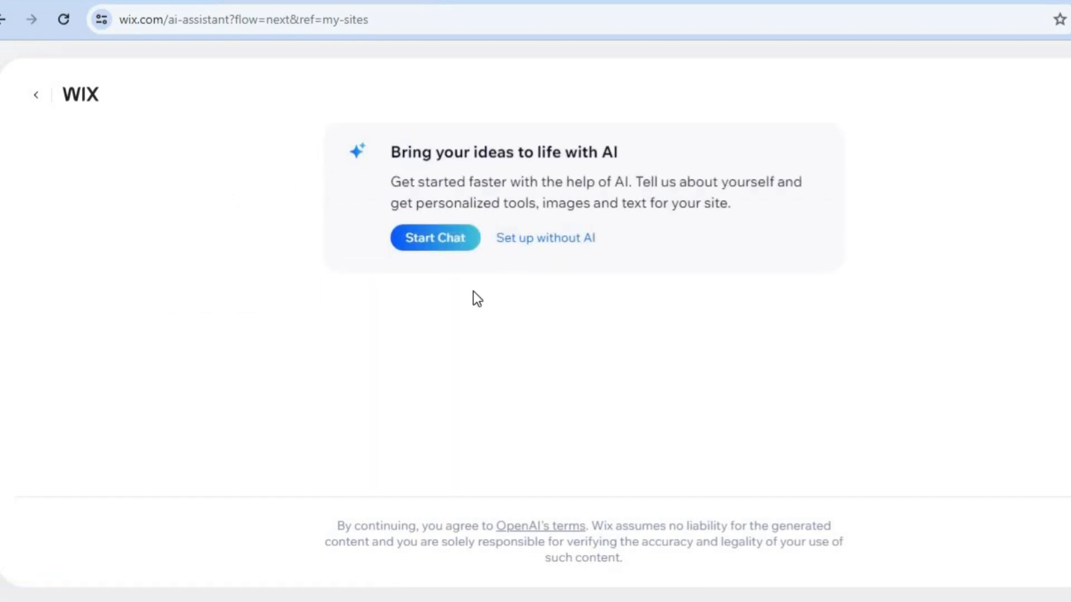
left_click(558, 241)
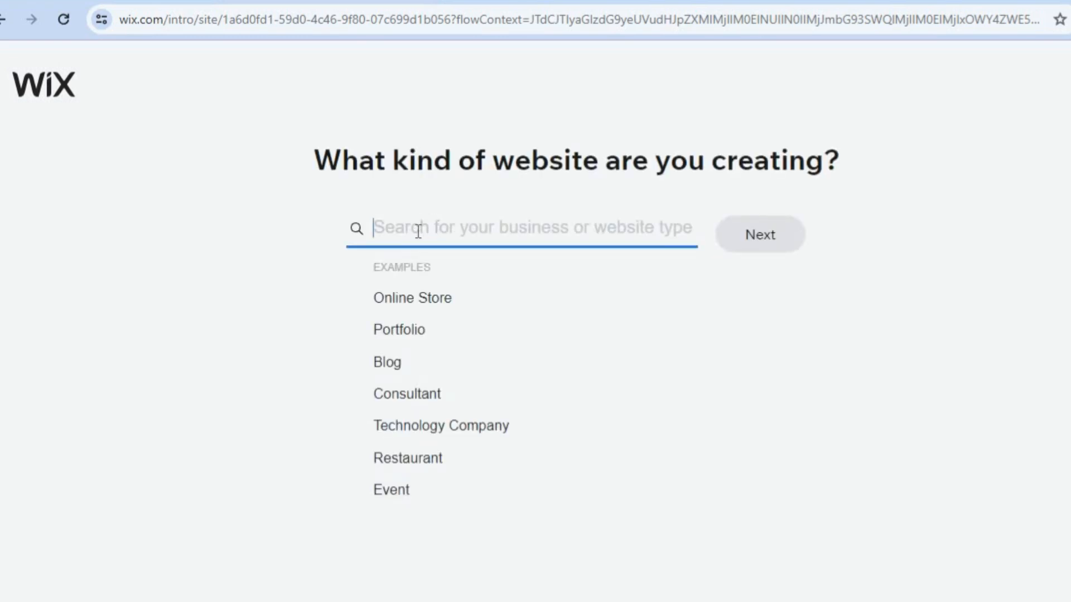
Set the kind of website to Pharmacy and continue to the store setup.
type("phar")
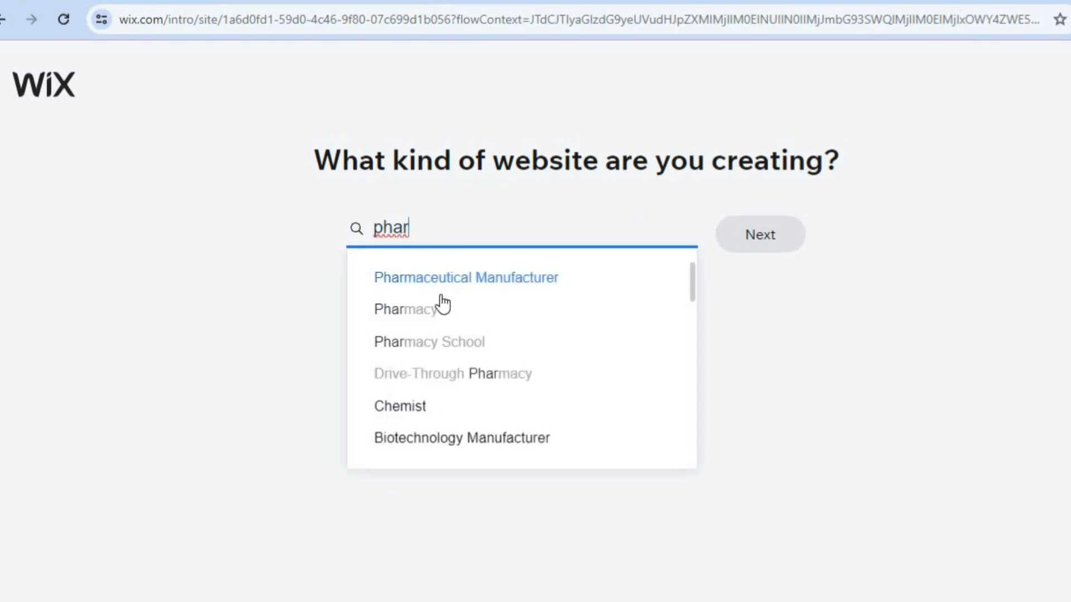
left_click(426, 313)
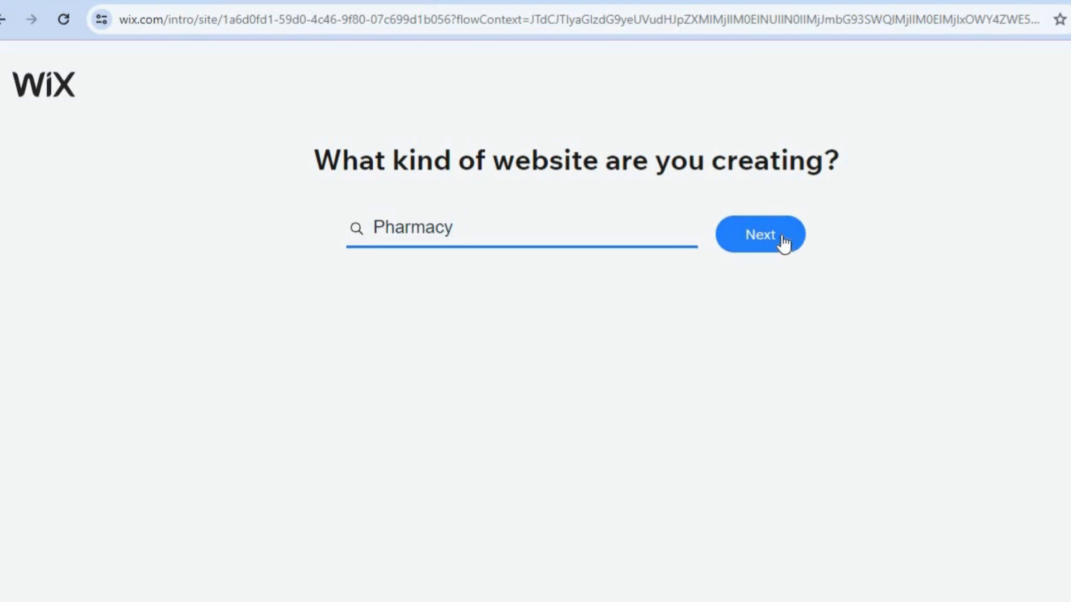
left_click(782, 237)
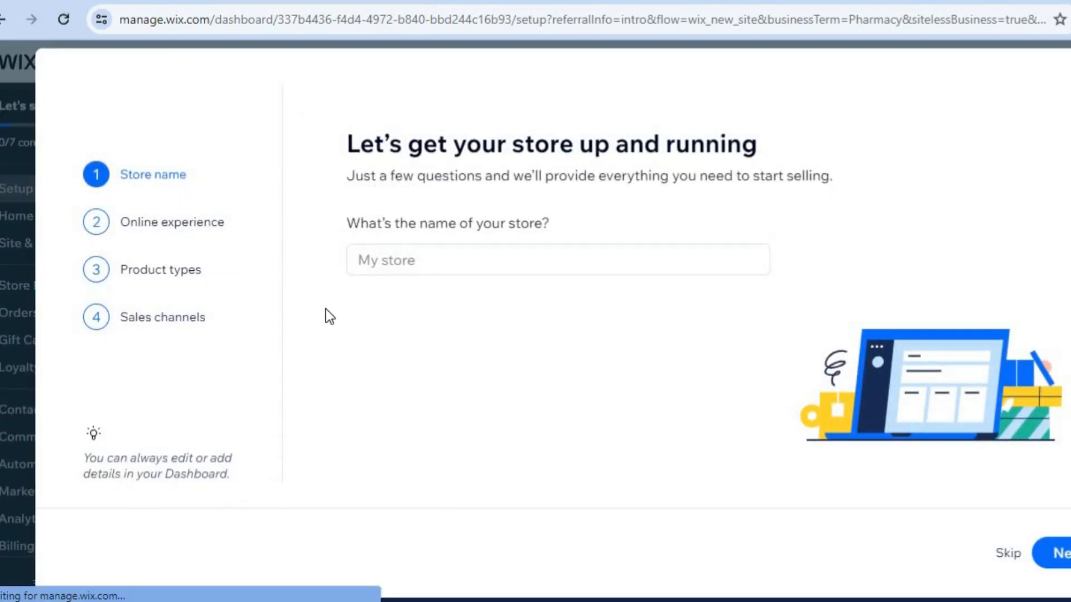
Name the store "test pharma" and continue to the online experience question.
left_click(461, 267)
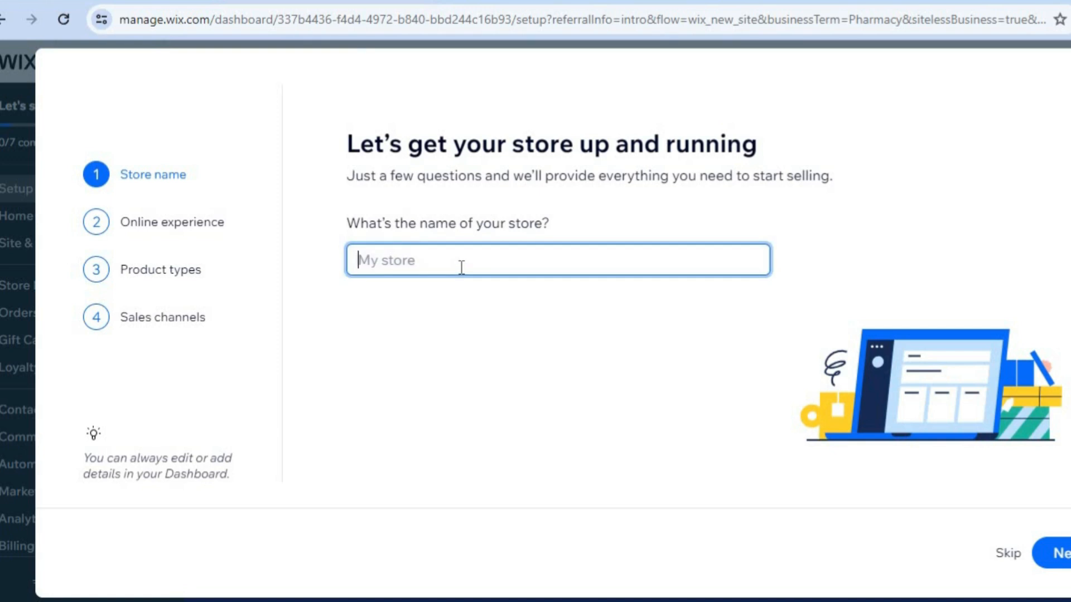
type("test pharma")
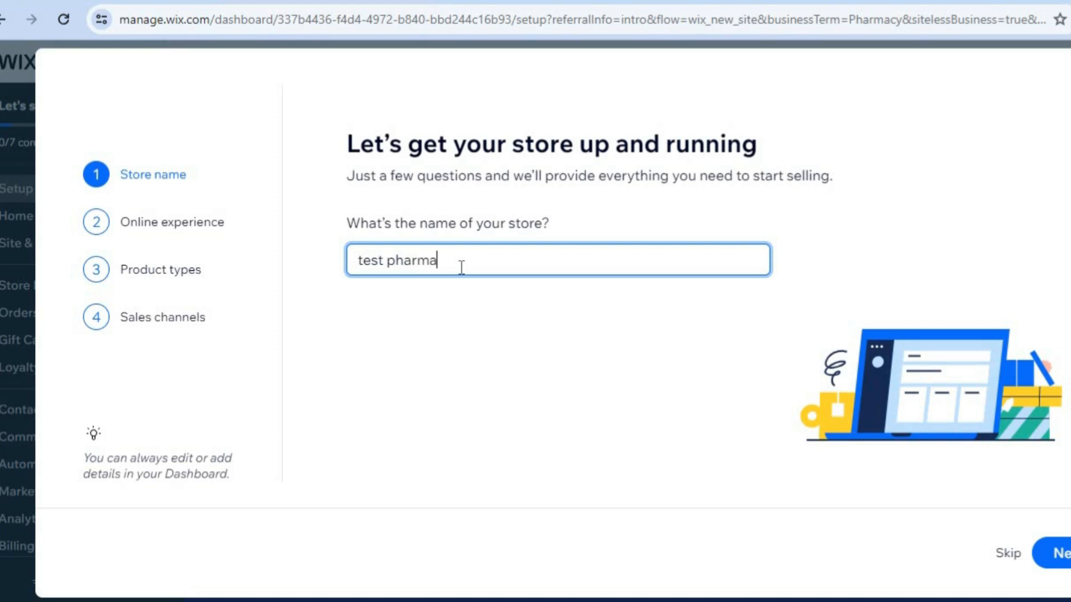
left_click(1067, 566)
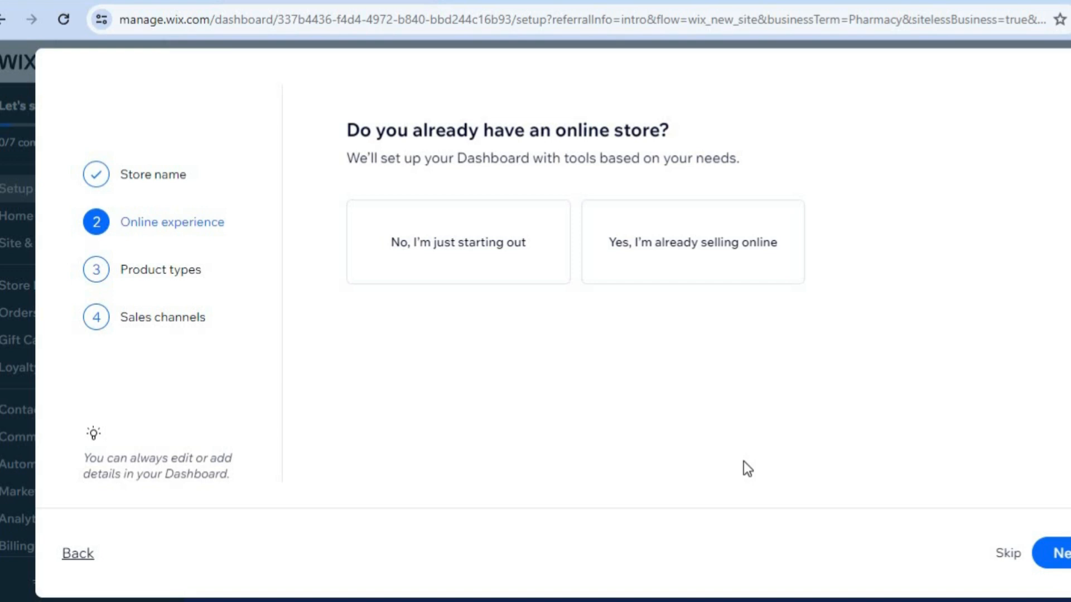
Answer that the store is just starting out, and choose Physical products and Services as what it sells.
left_click(475, 256)
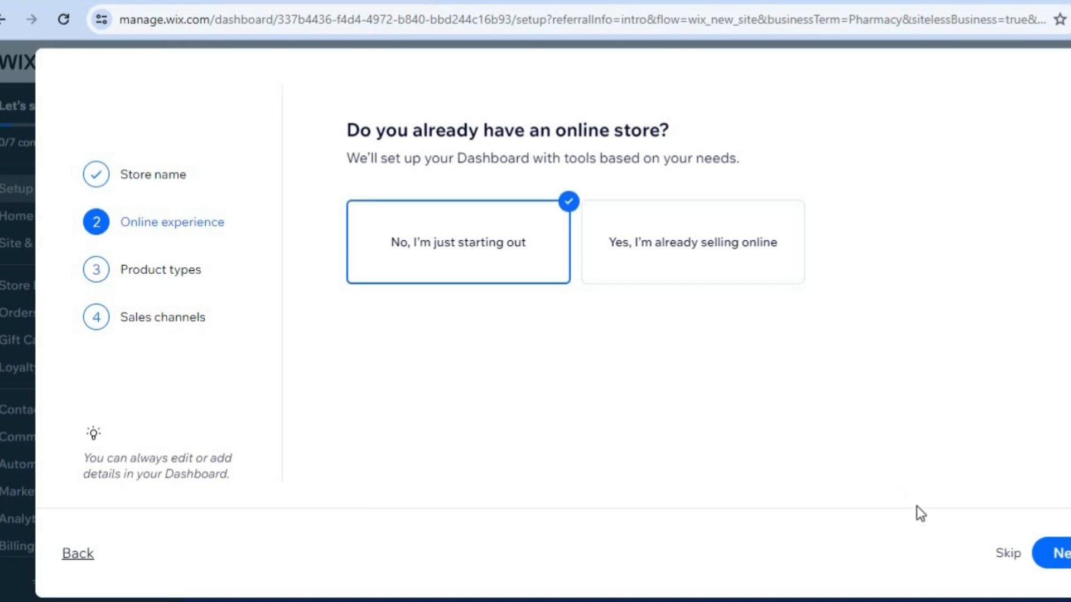
left_click(1062, 554)
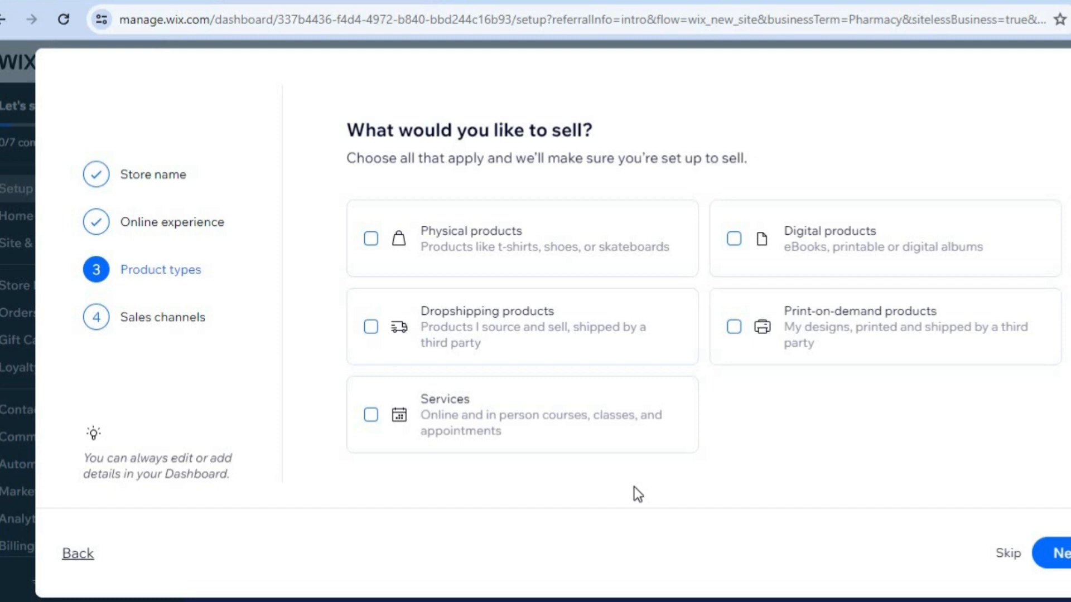
left_click(491, 240)
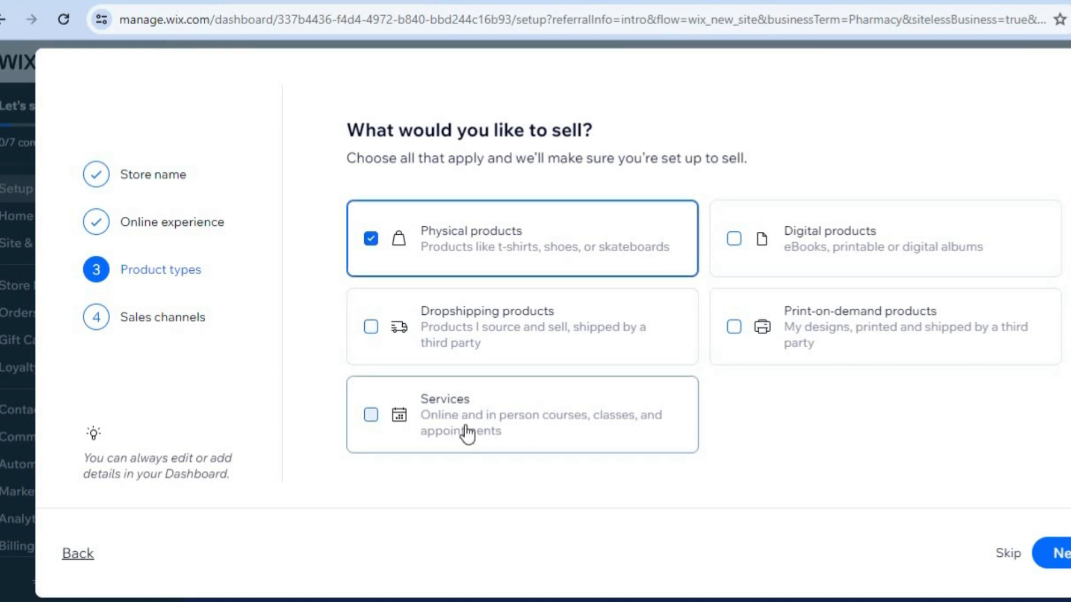
left_click(513, 413)
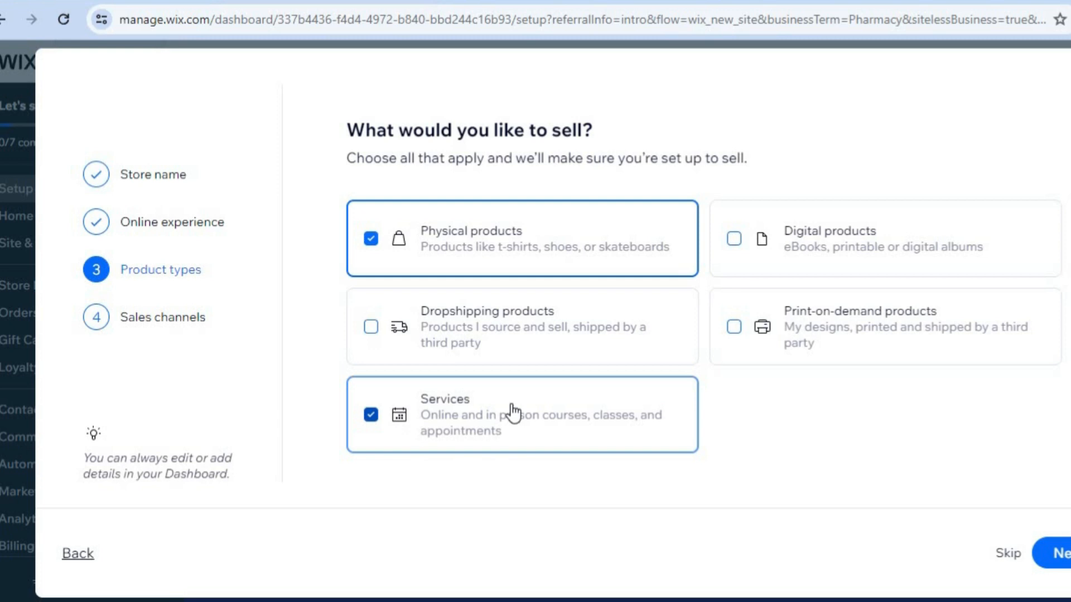
left_click(1039, 557)
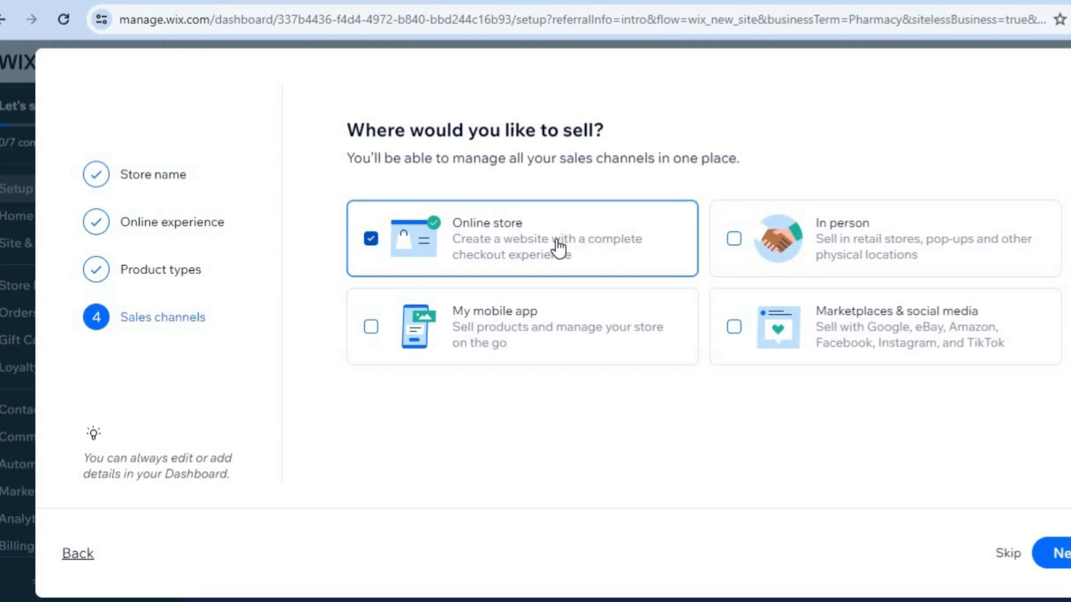
Add In person as a sales channel alongside Online store and finish the setup by continuing to the dashboard.
left_click(852, 262)
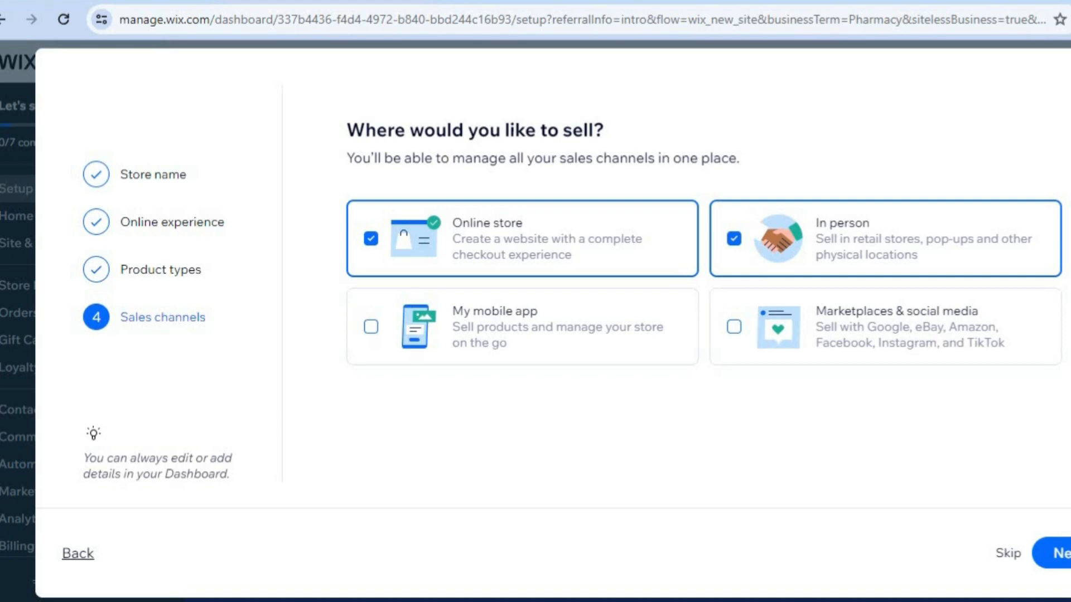
left_click(1061, 554)
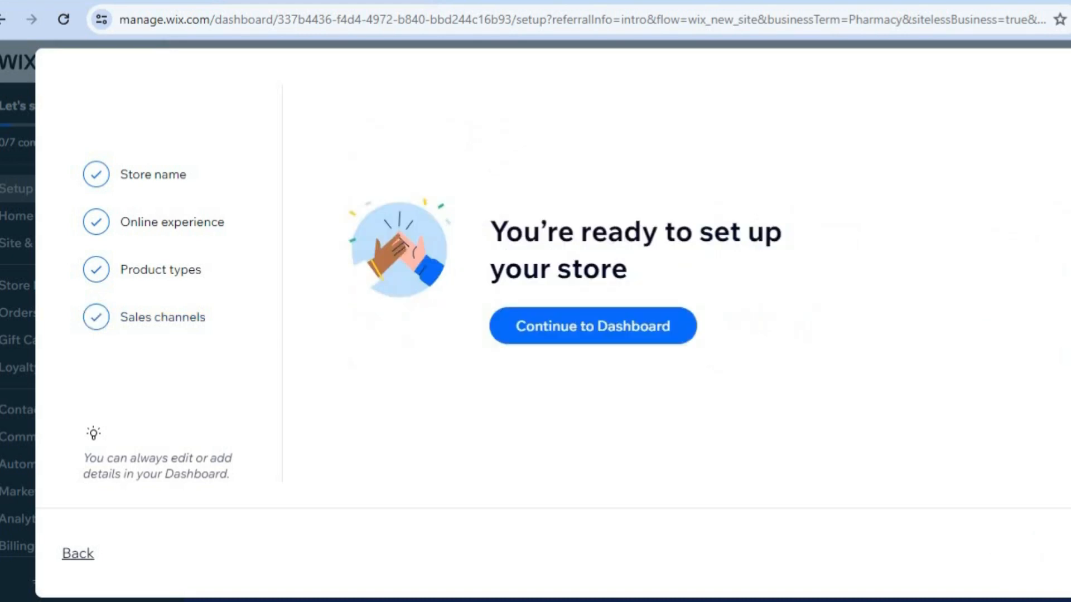
left_click(617, 335)
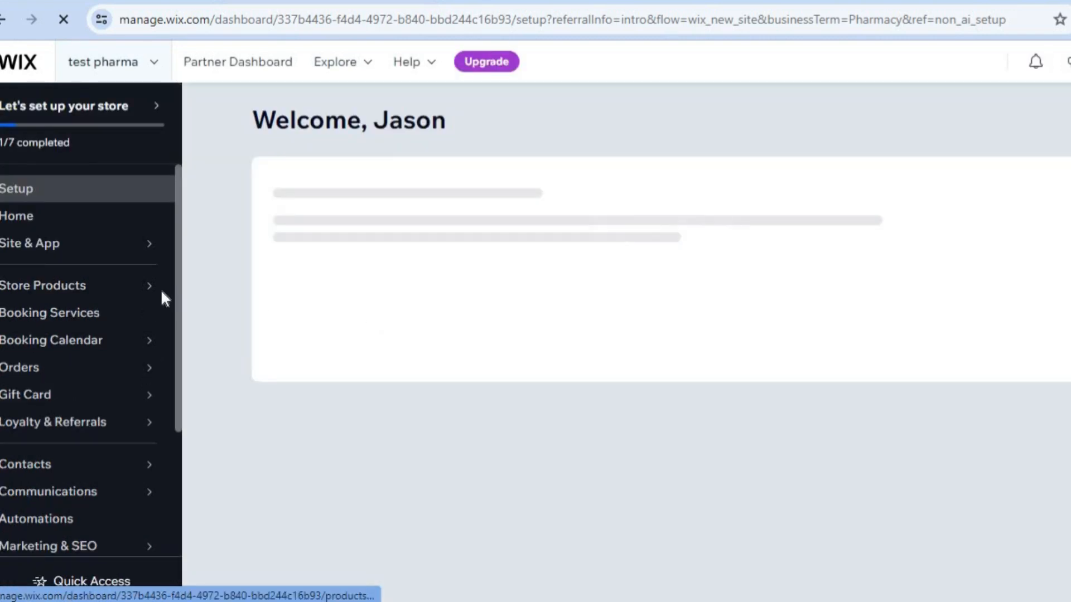
Dismiss the sale promotion and start a new physical product from the store's product list.
mouse_move(112, 290)
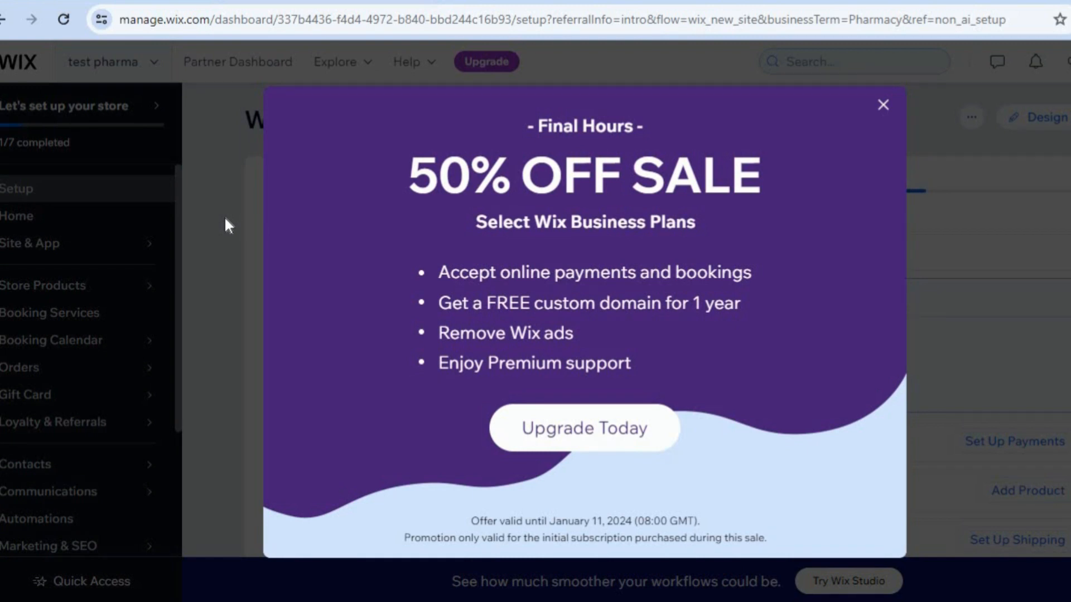
left_click(883, 106)
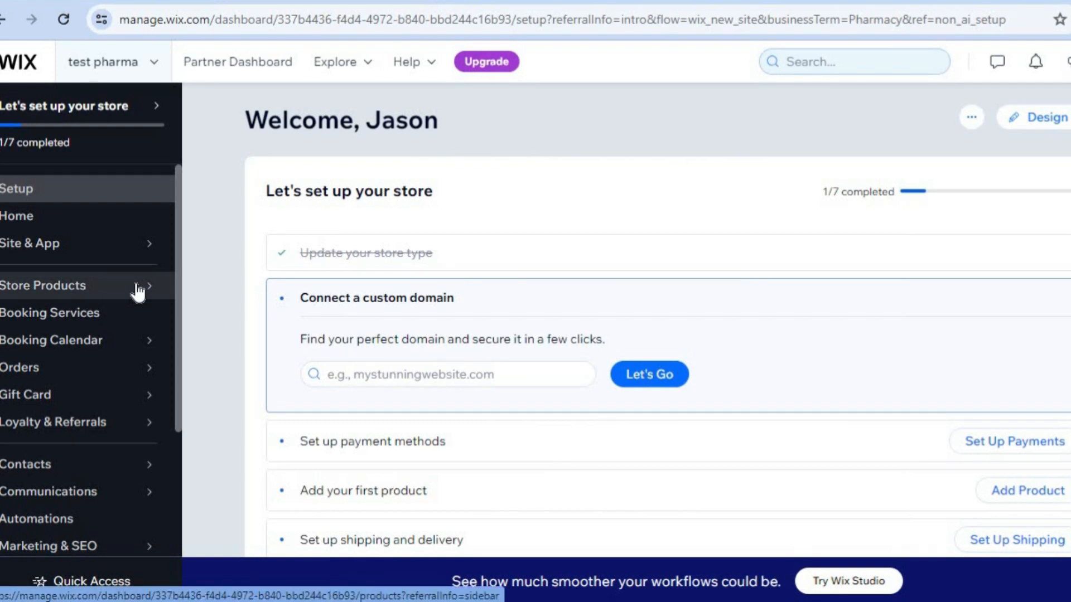
left_click(138, 291)
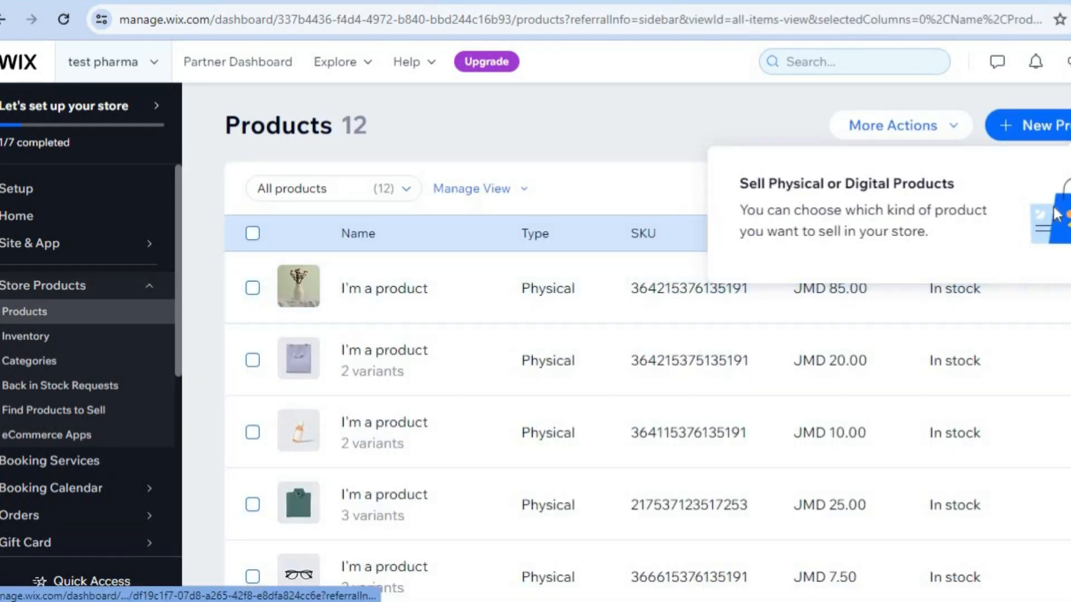
left_click(1044, 128)
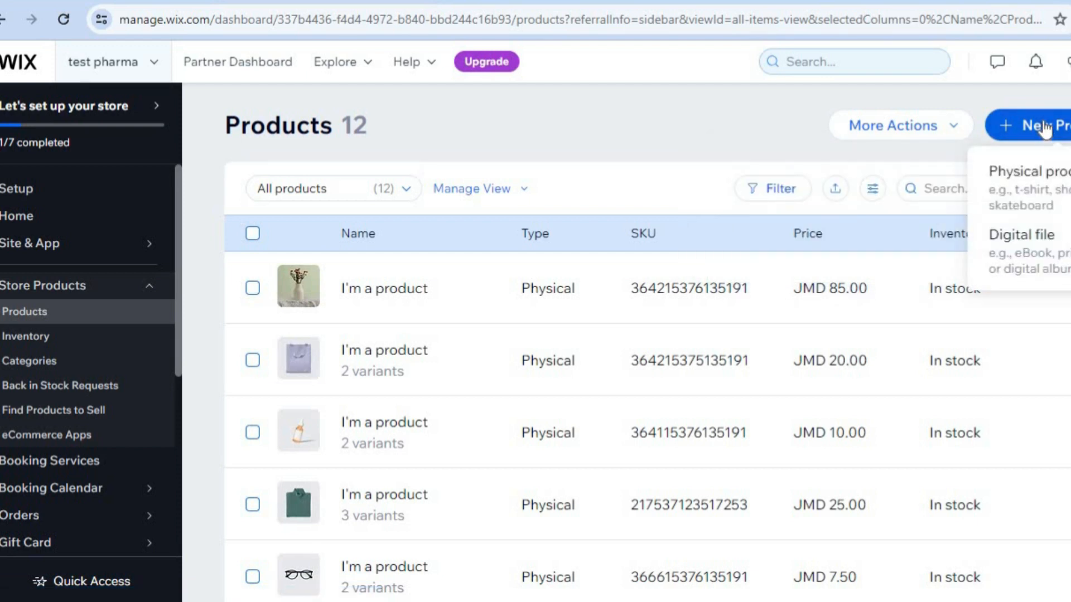
left_click(1030, 192)
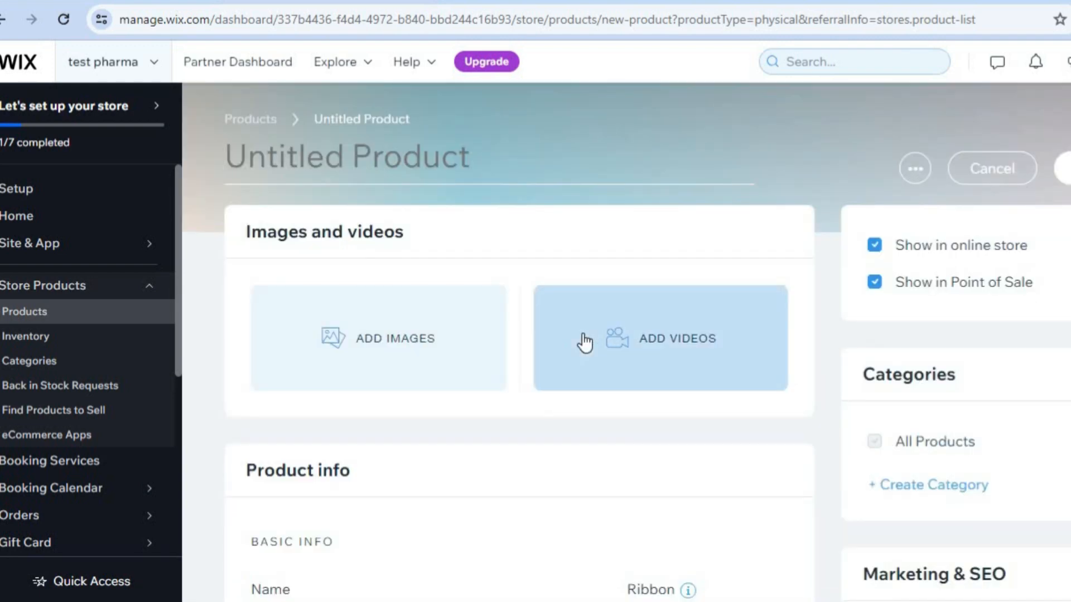
Search the media library for "medication" and add the Wix photo of the pink capsule blister pack to the product.
left_click(400, 342)
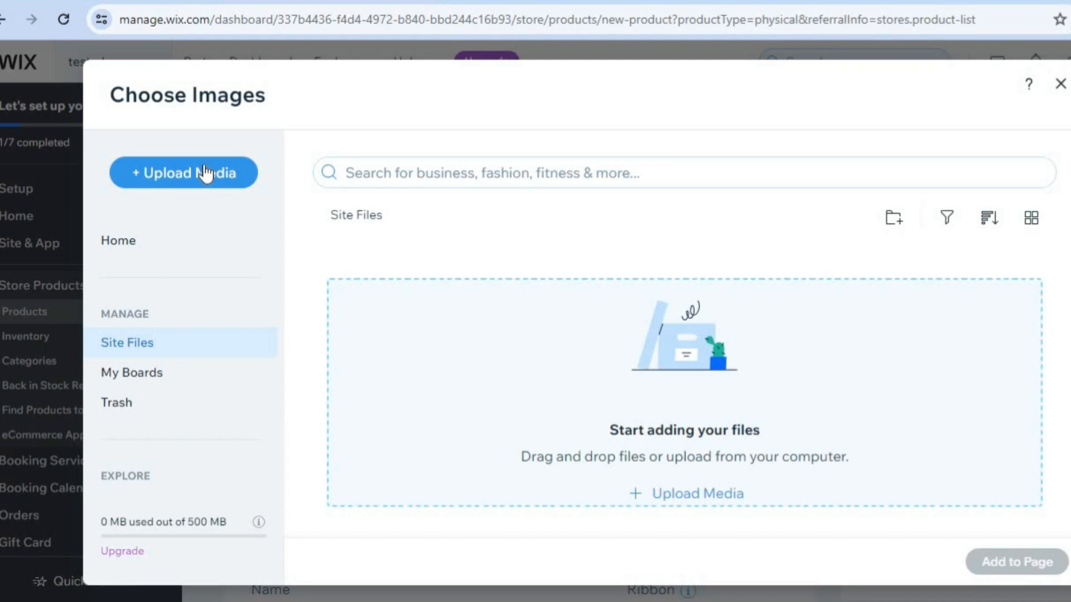
left_click(192, 177)
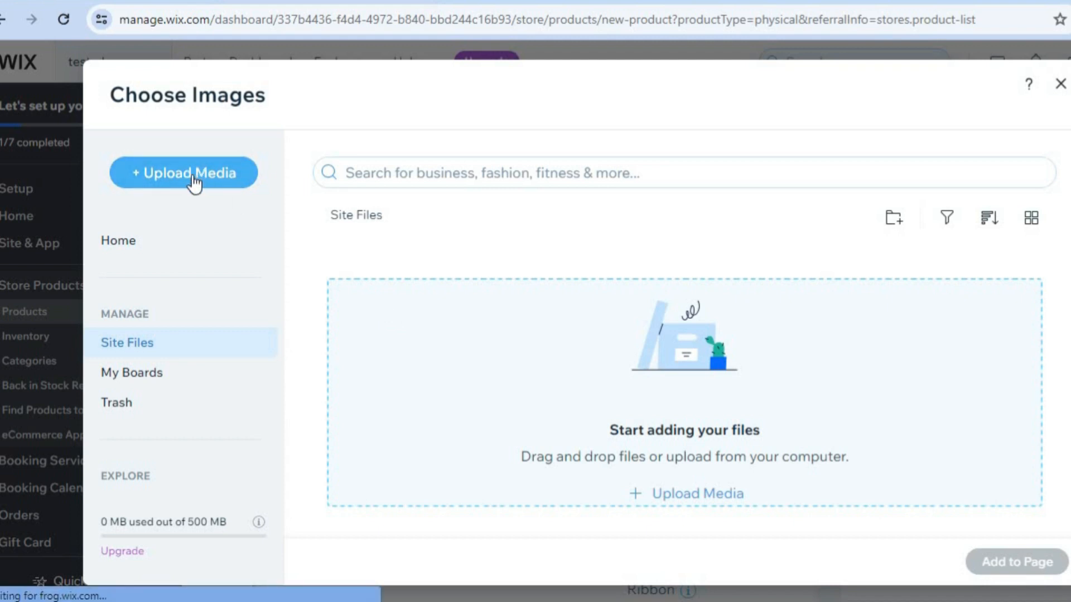
left_click(410, 166)
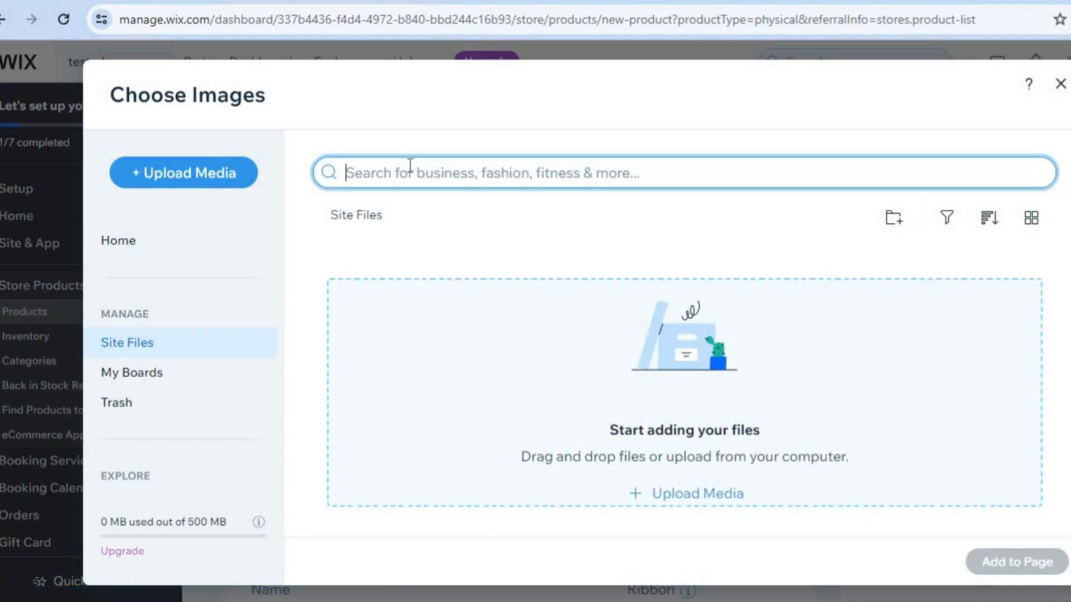
type("me")
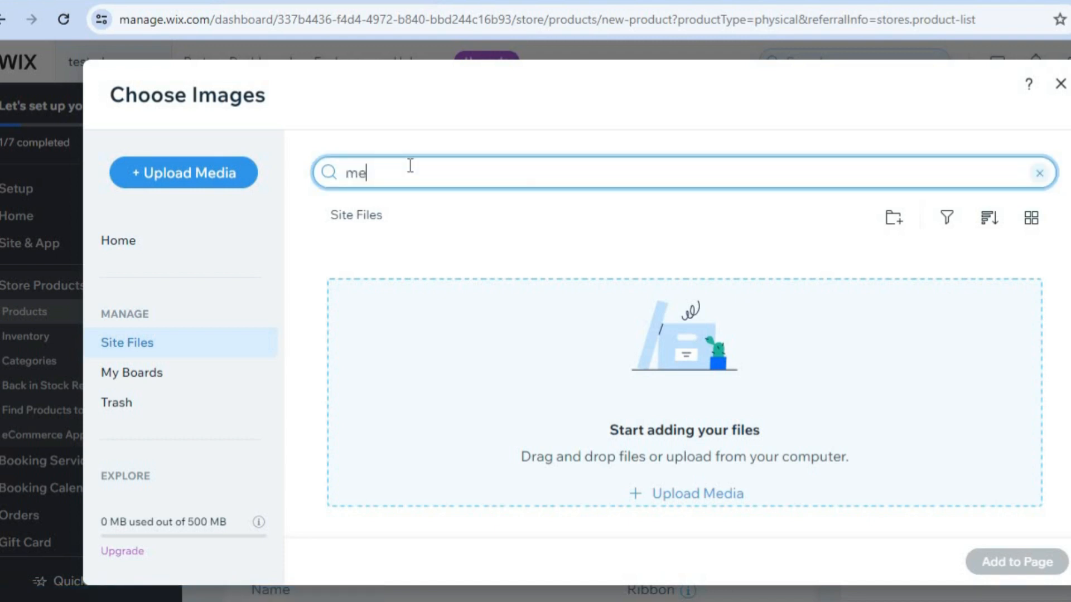
type("dicatio")
key("Return")
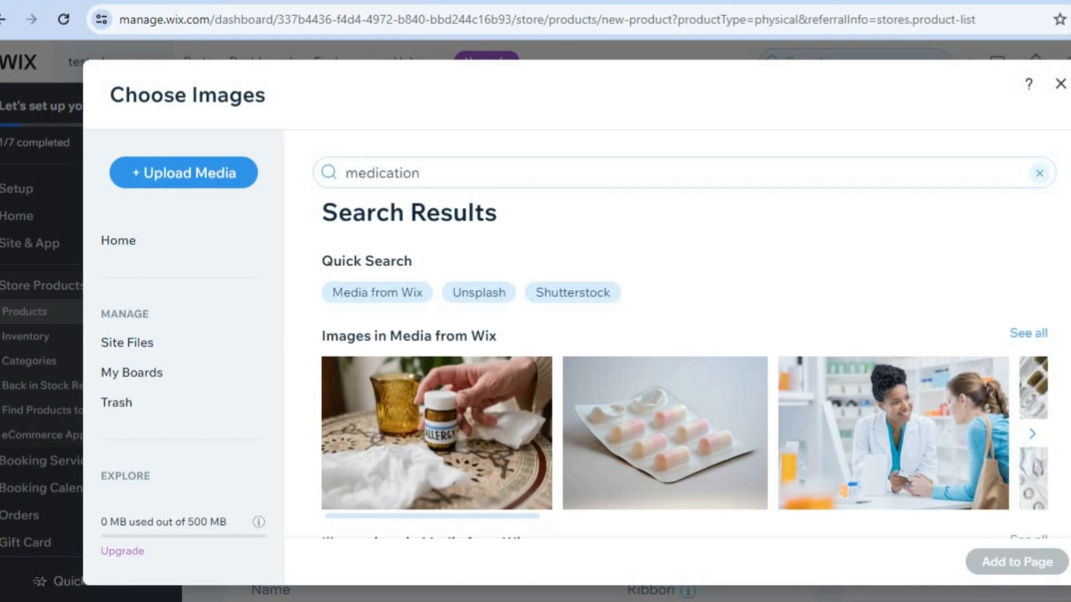
scroll(1068, 375, "down", 3)
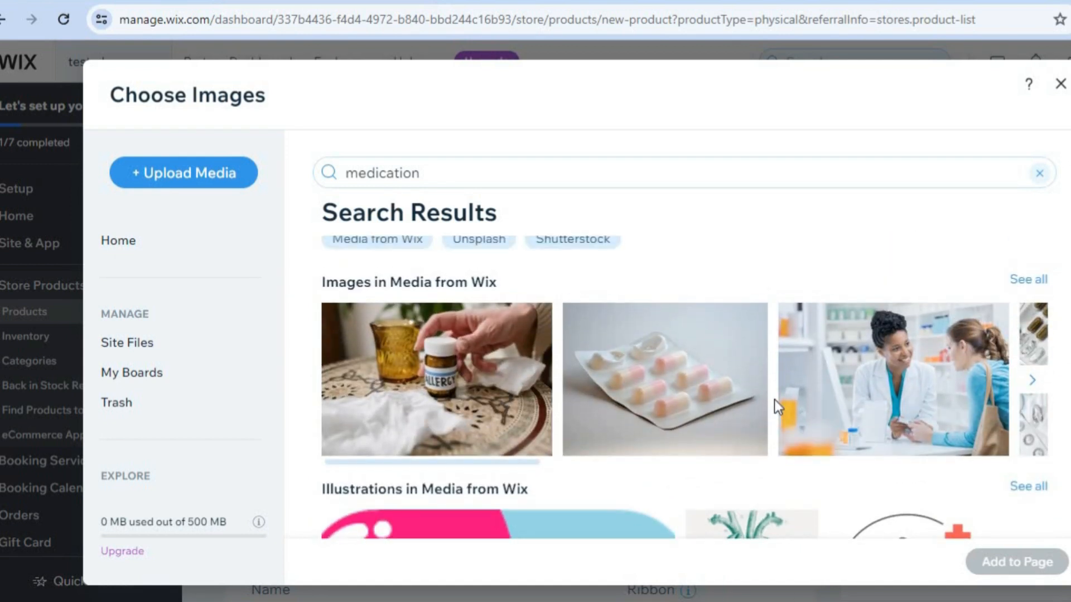
left_click(668, 392)
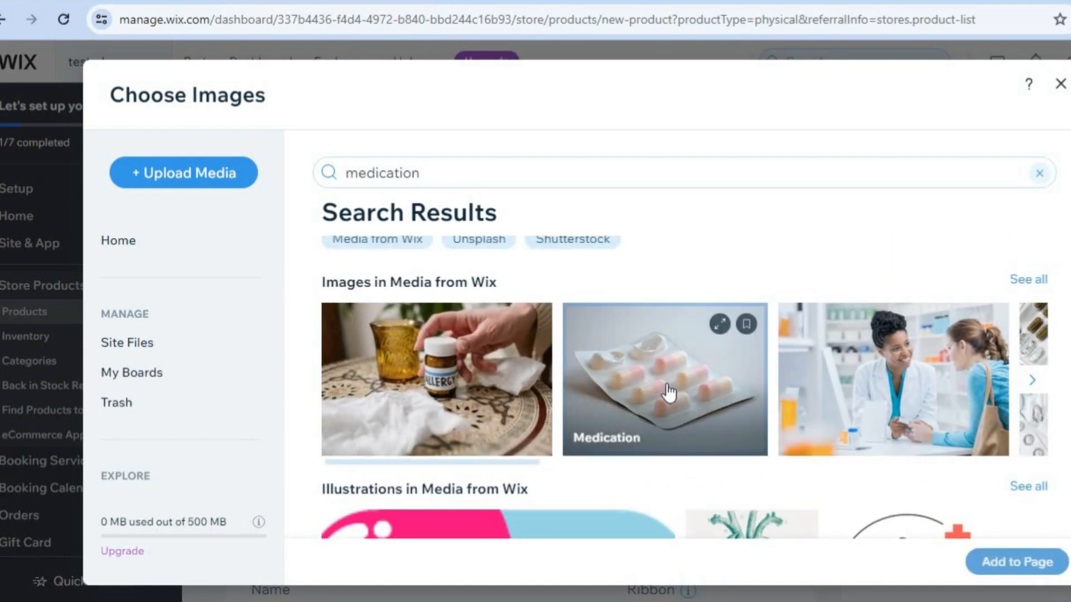
left_click(1002, 560)
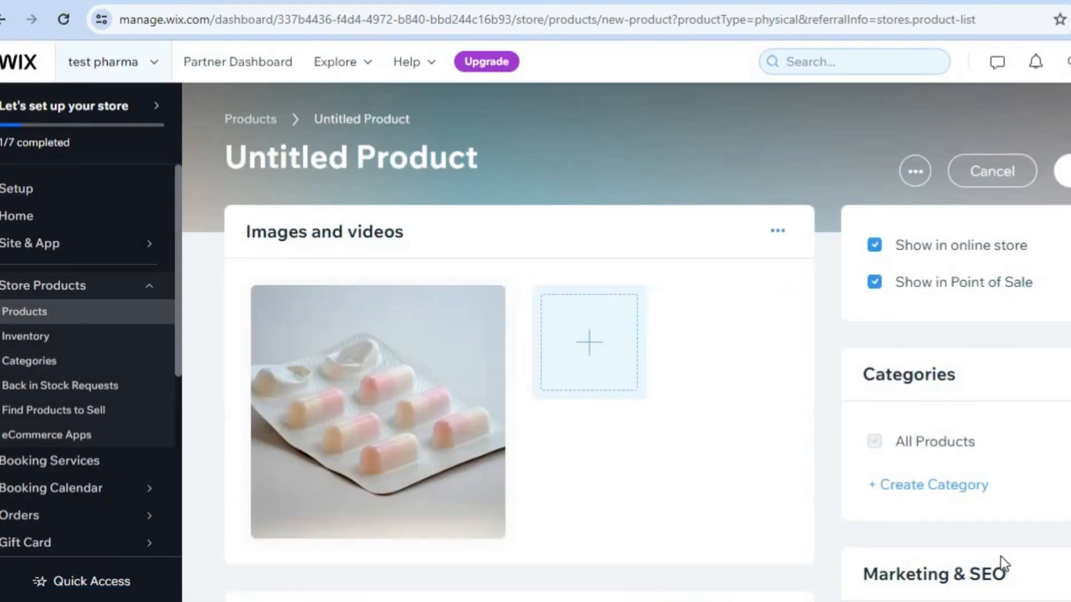
Enter "test product" as the product's name in its basic info.
scroll(489, 397, "down", 6)
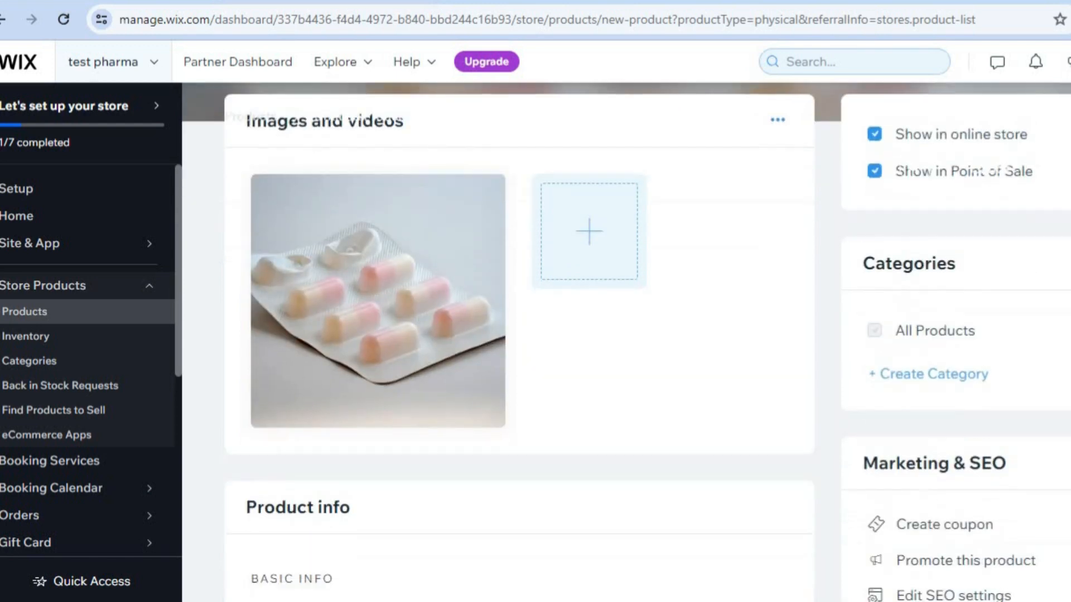
left_click(384, 453)
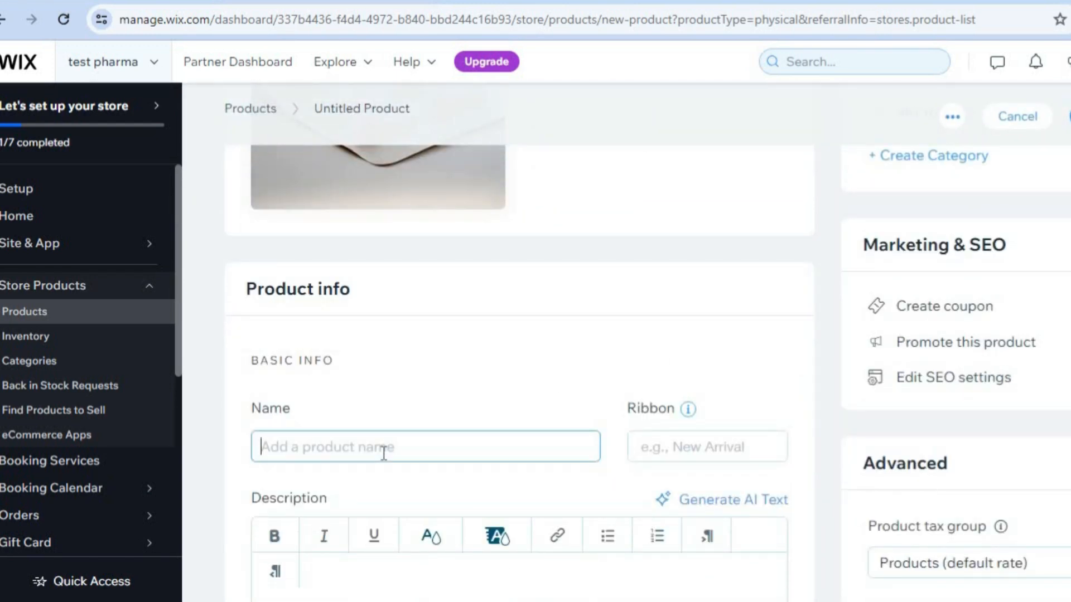
type("test product")
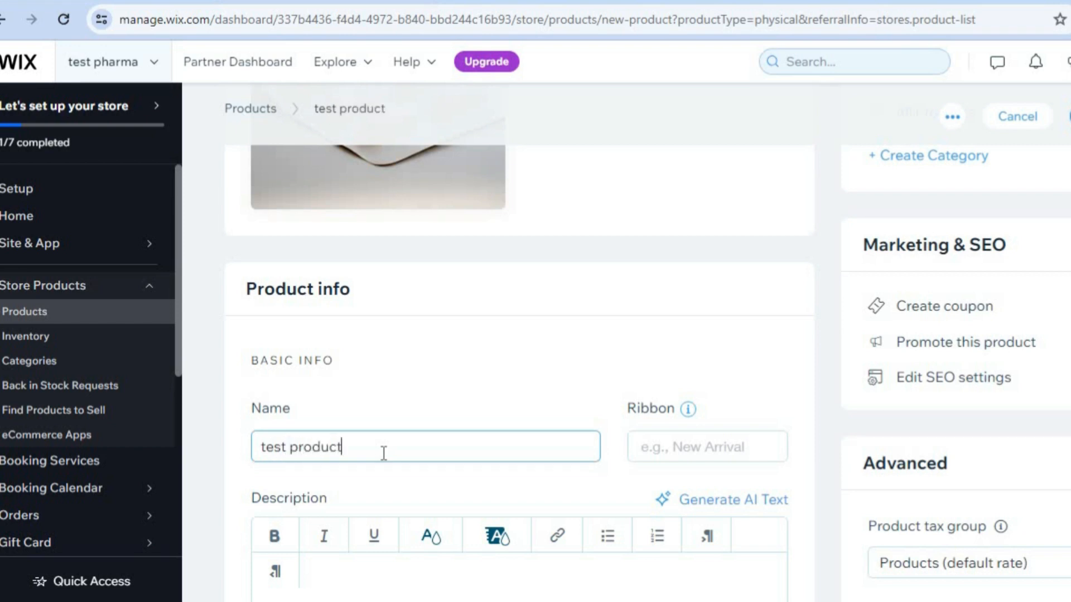
Set the product's price to J$100, save the product, and dismiss the setup progress popup over the product list.
scroll(734, 377, "down", 4)
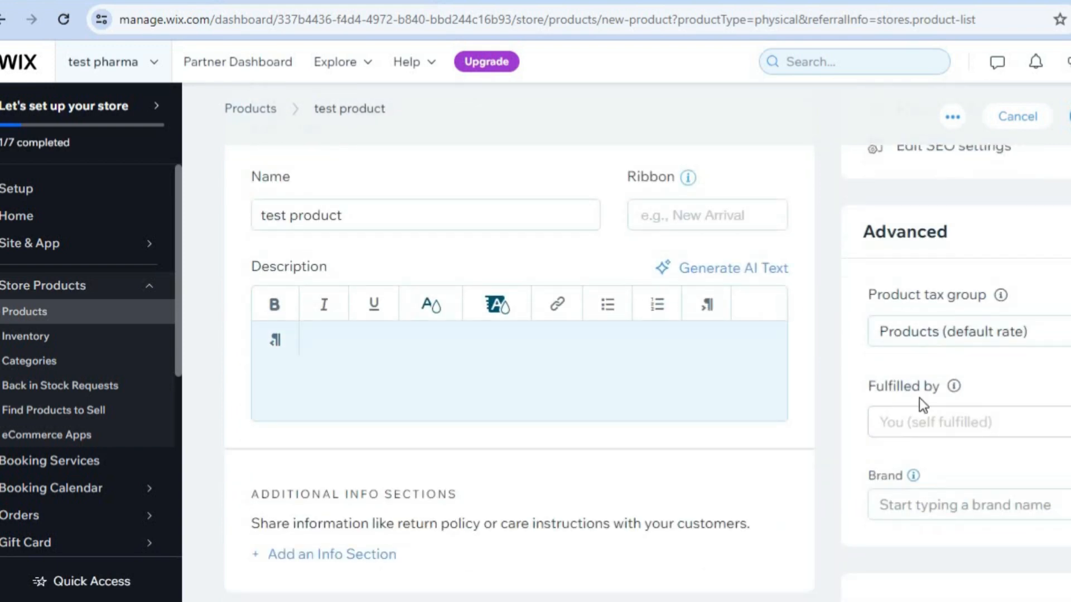
scroll(519, 374, "down", 5)
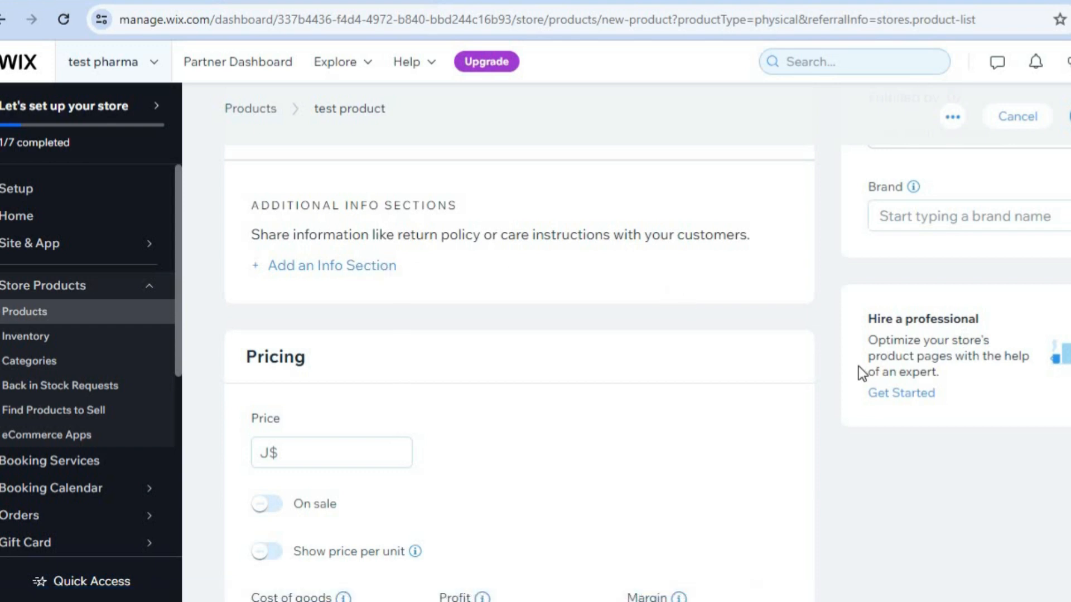
left_click(352, 447)
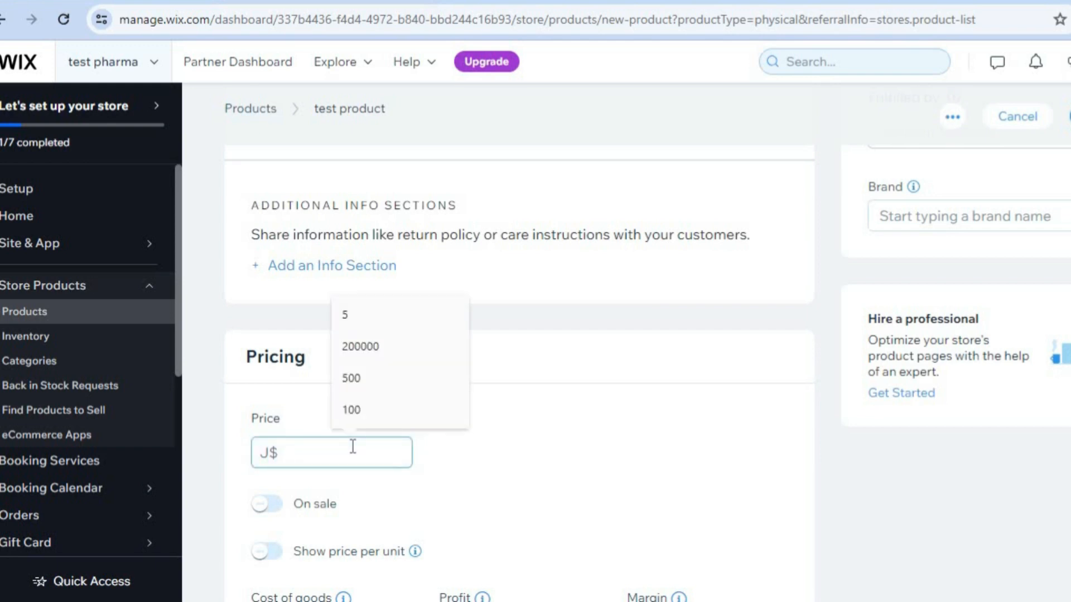
left_click(353, 411)
scroll(518, 374, "down", 2)
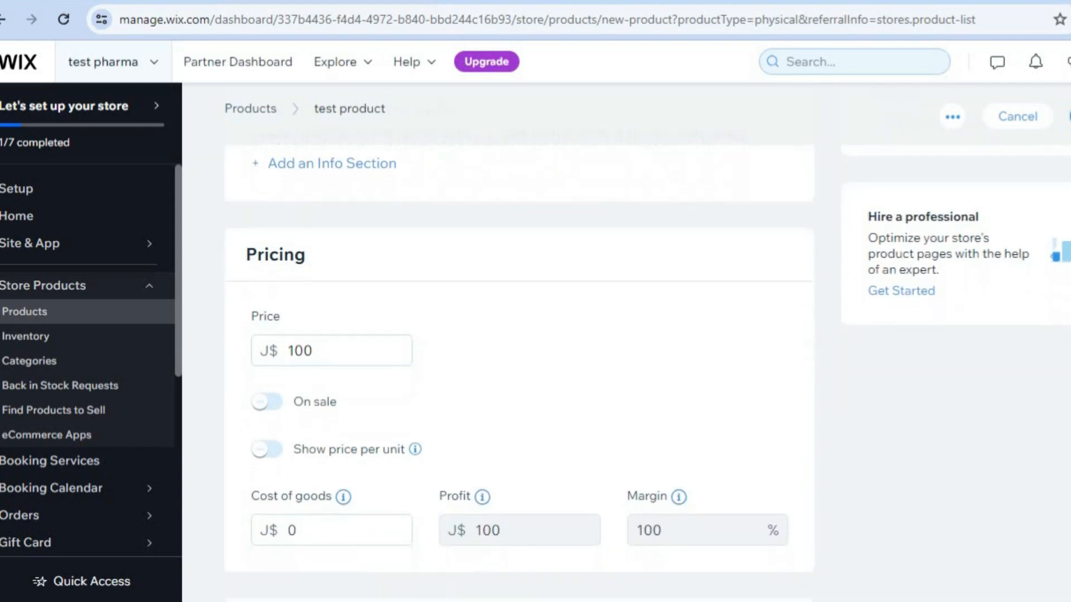
scroll(952, 385, "down", 3)
scroll(952, 385, "down", 2)
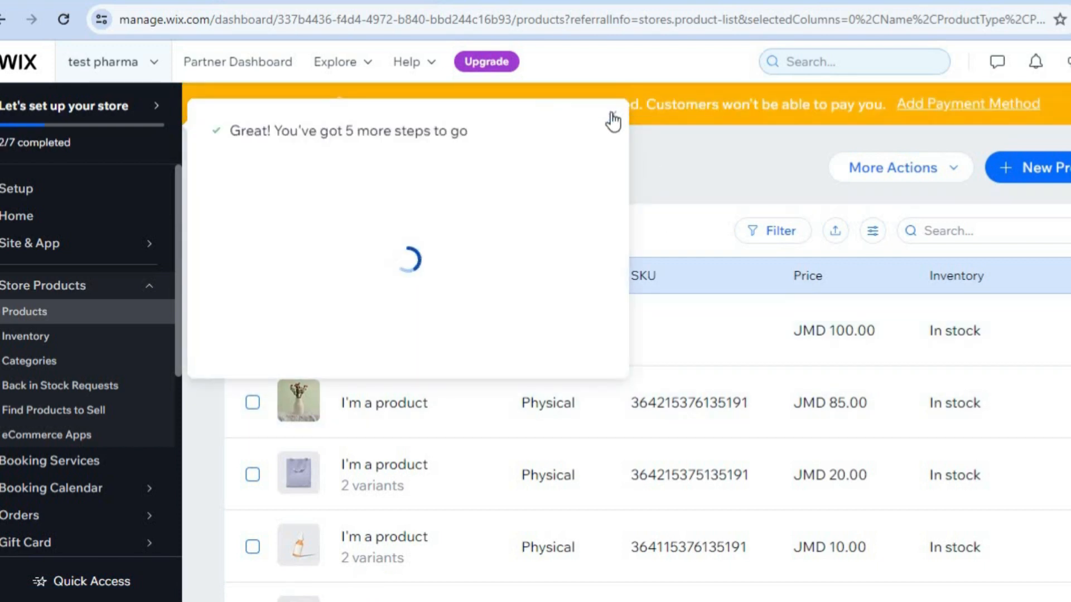
left_click(612, 113)
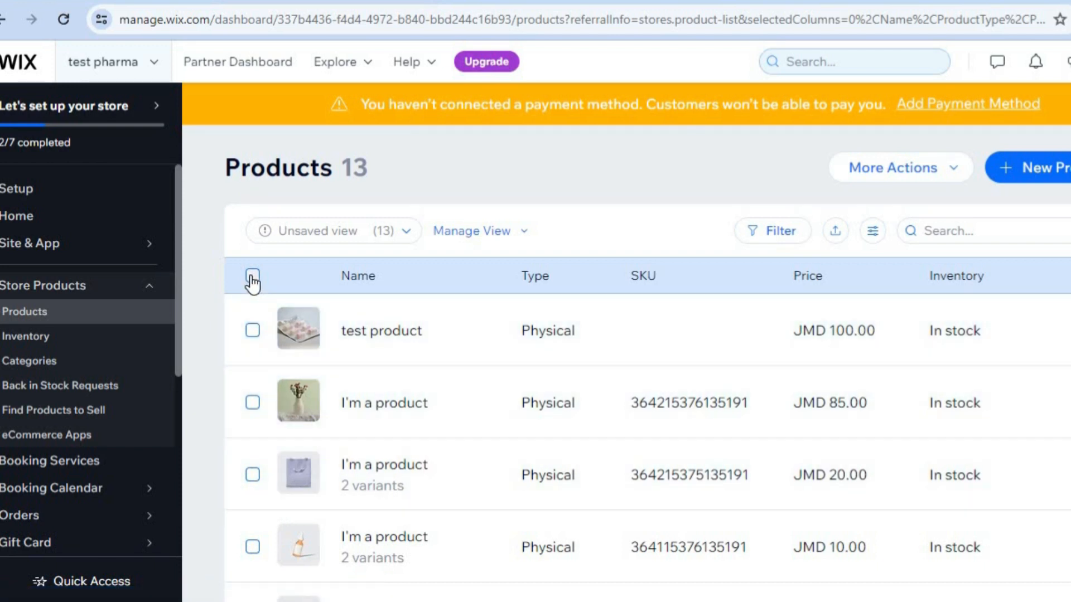
Delete every product in the store's list except "test product".
left_click(252, 276)
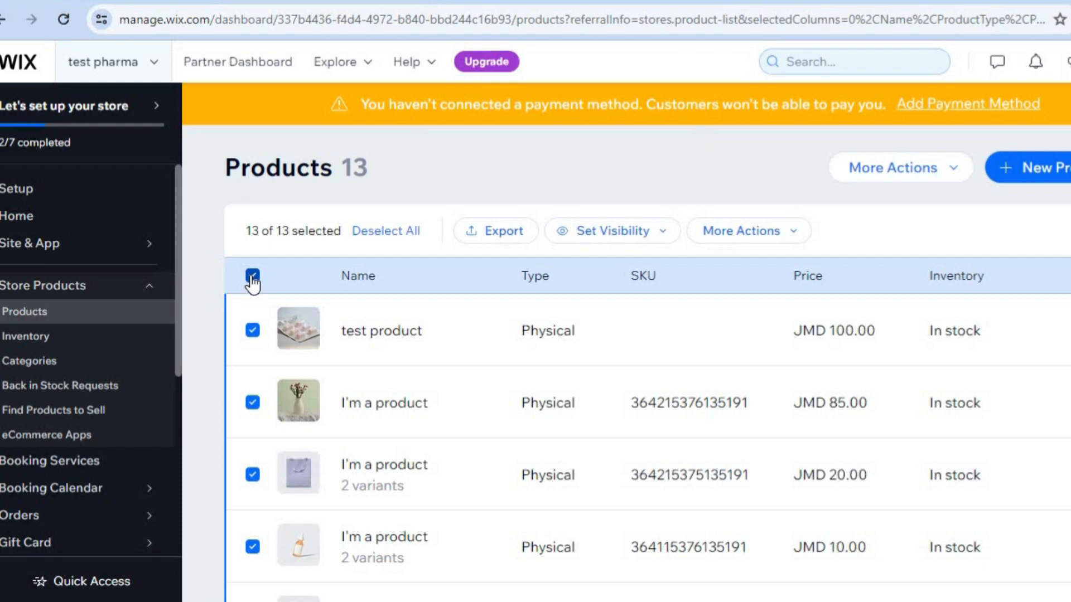
left_click(254, 333)
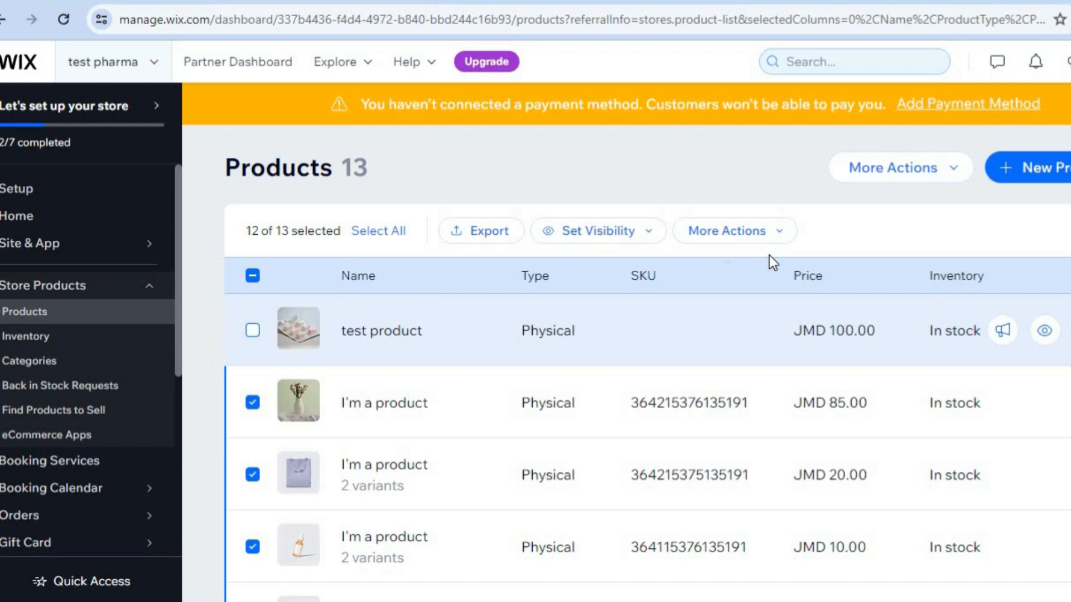
left_click(775, 231)
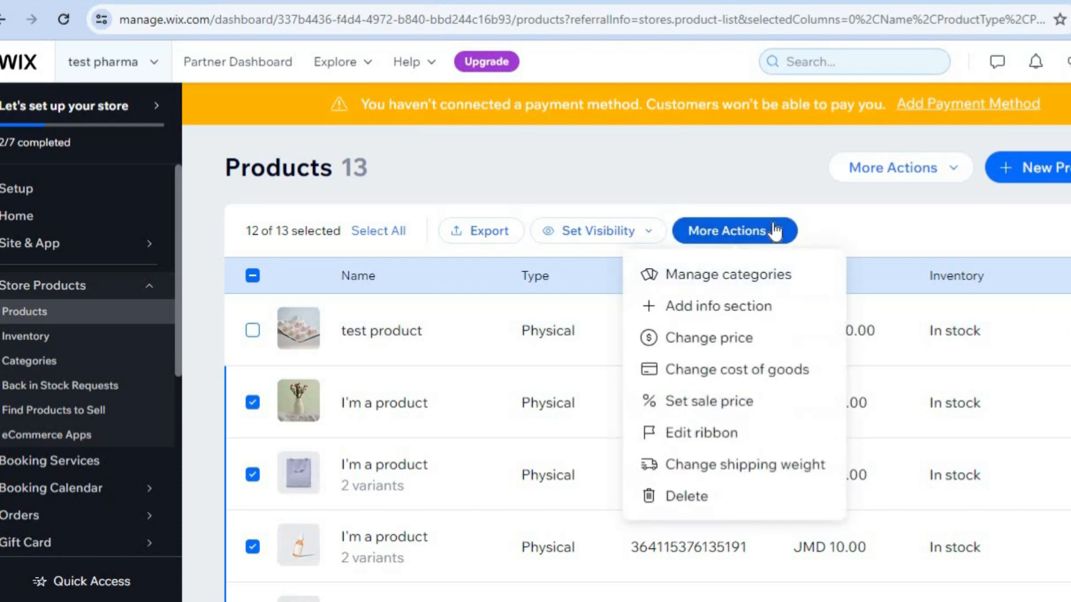
left_click(703, 489)
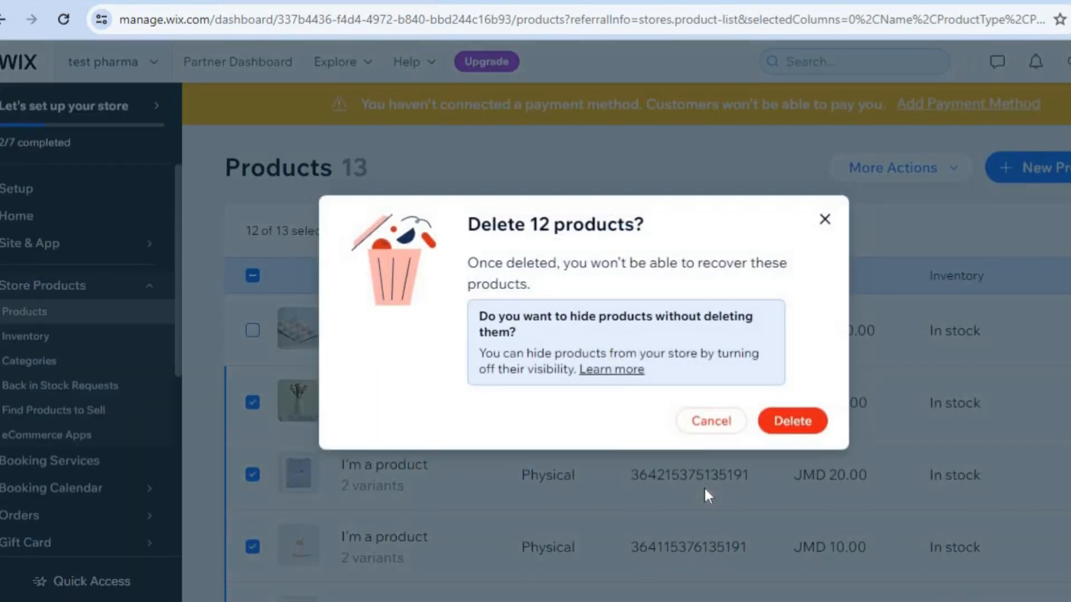
left_click(793, 424)
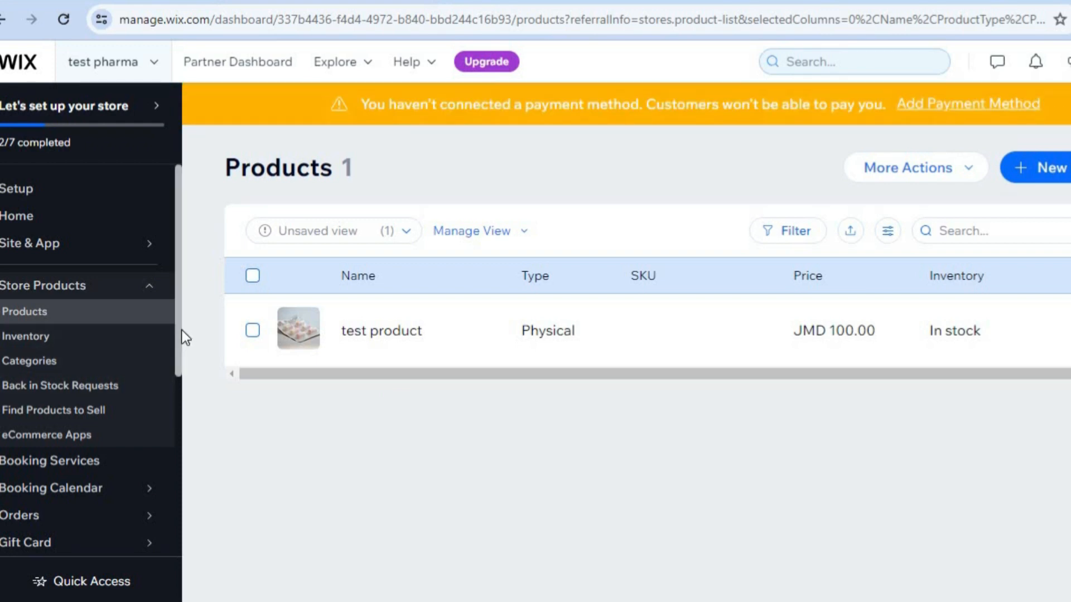
Open the booking services and look through the appointment templates suggested for Pharmacy.
left_click_drag(181, 337, 183, 381)
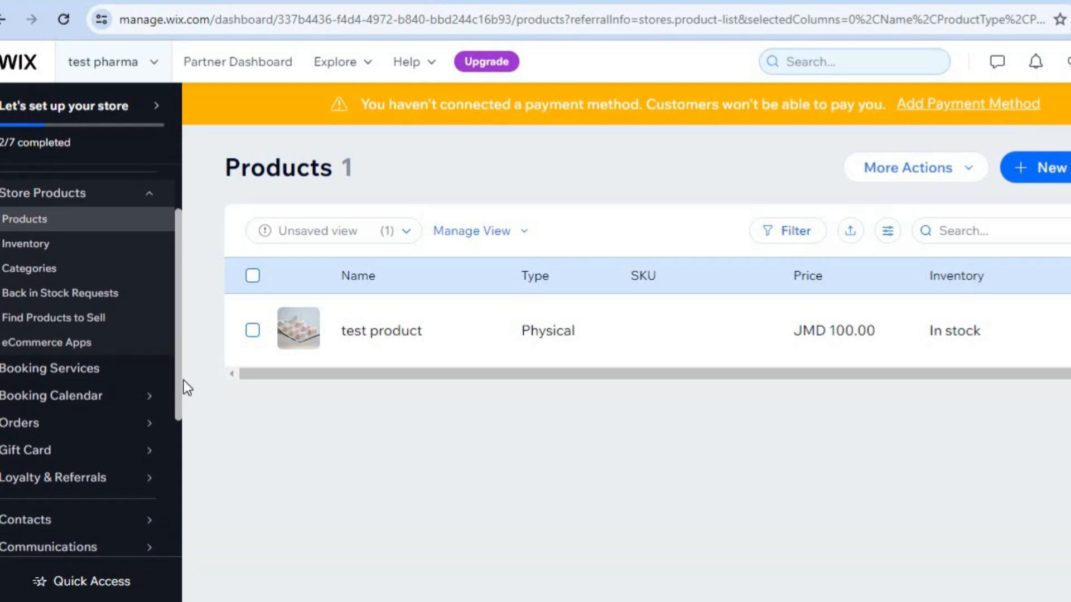
left_click(104, 370)
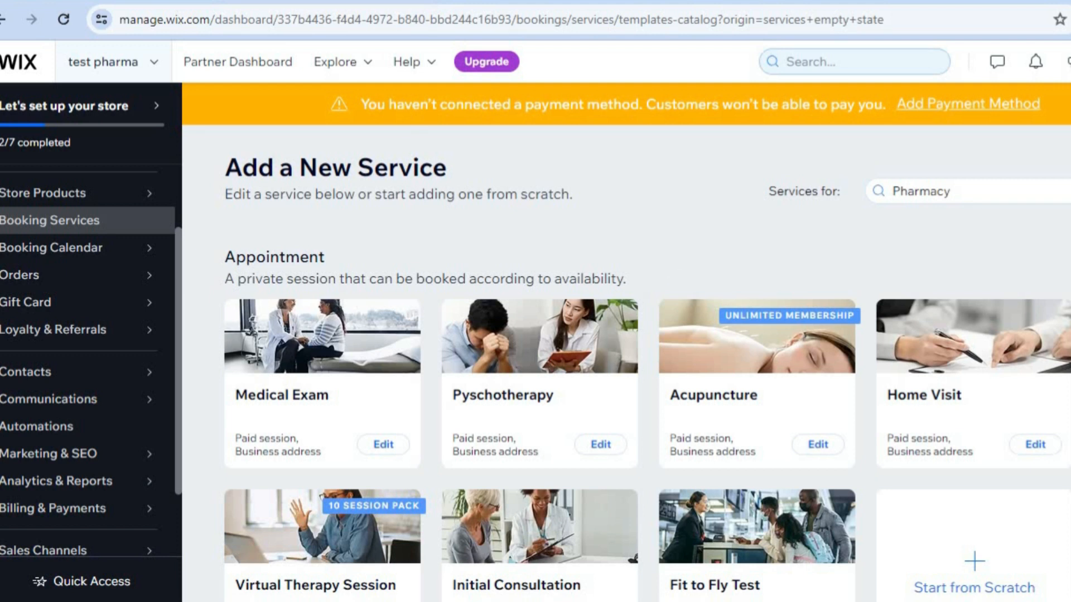
scroll(647, 365, "down", 3)
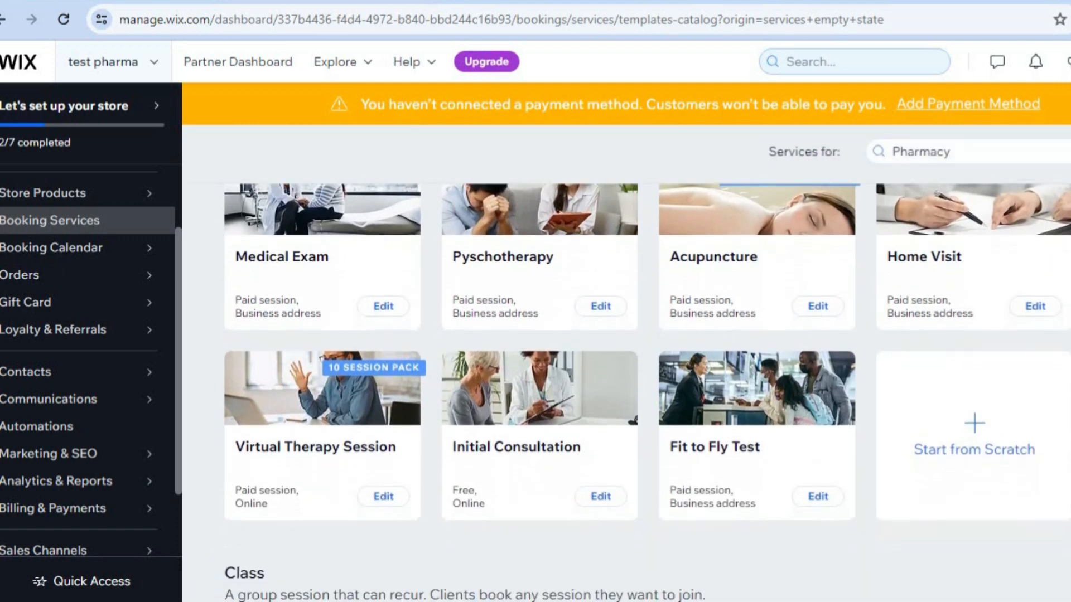
scroll(648, 365, "up", 2)
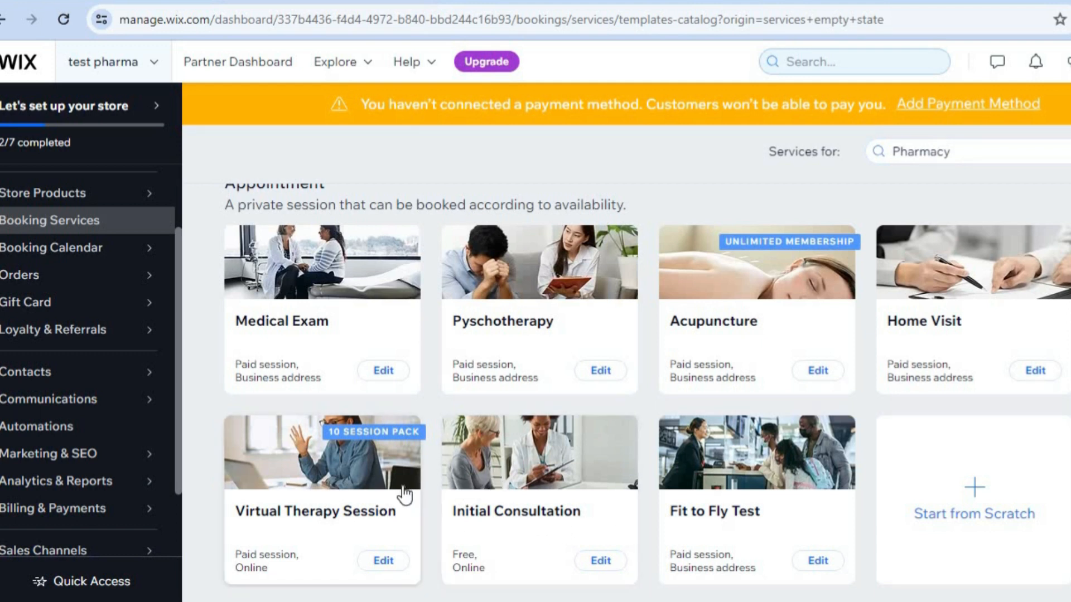
scroll(757, 502, "down", 2)
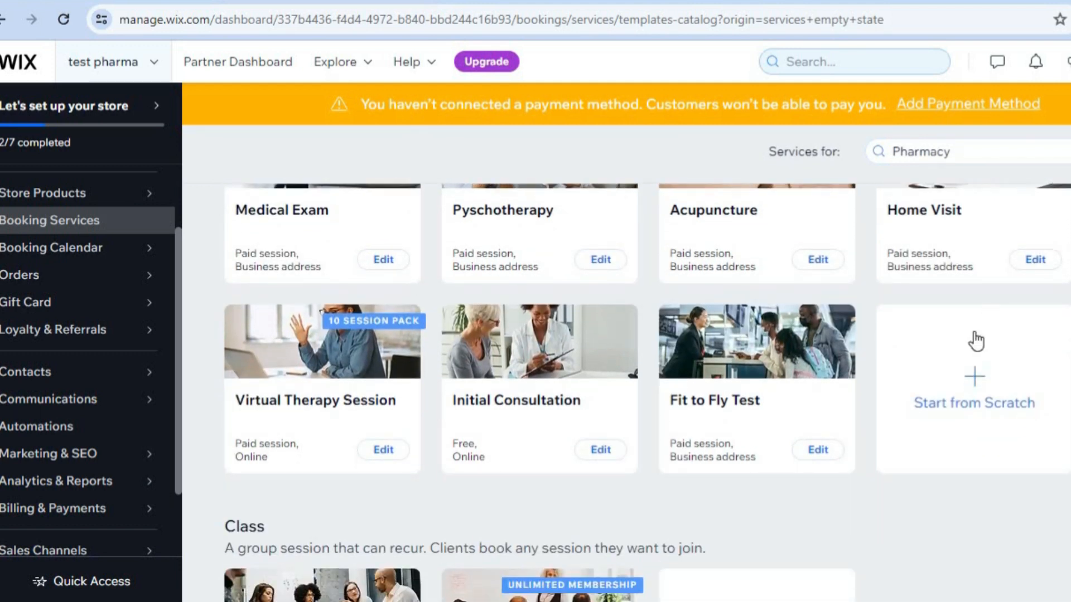
Start an appointment service from scratch, review its details and payment options, and leave without saving.
left_click(965, 360)
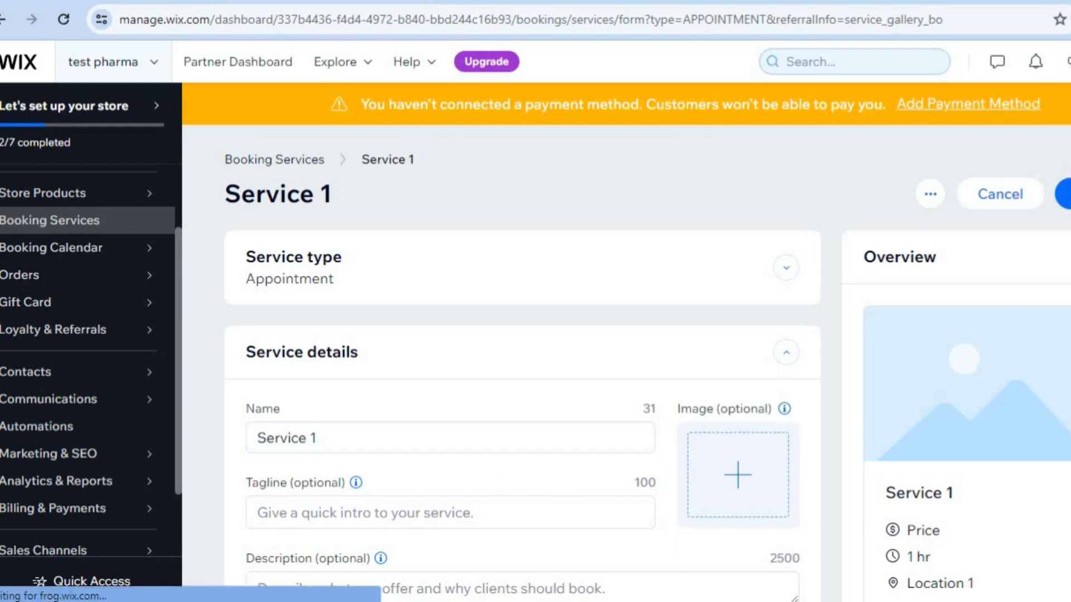
scroll(617, 449, "down", 3)
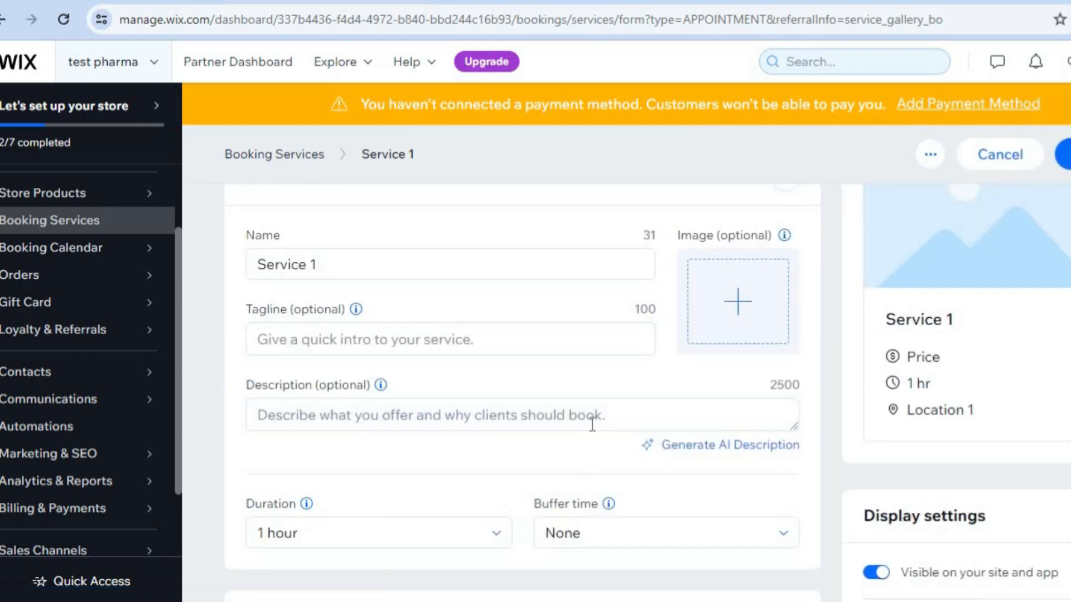
scroll(536, 369, "down", 3)
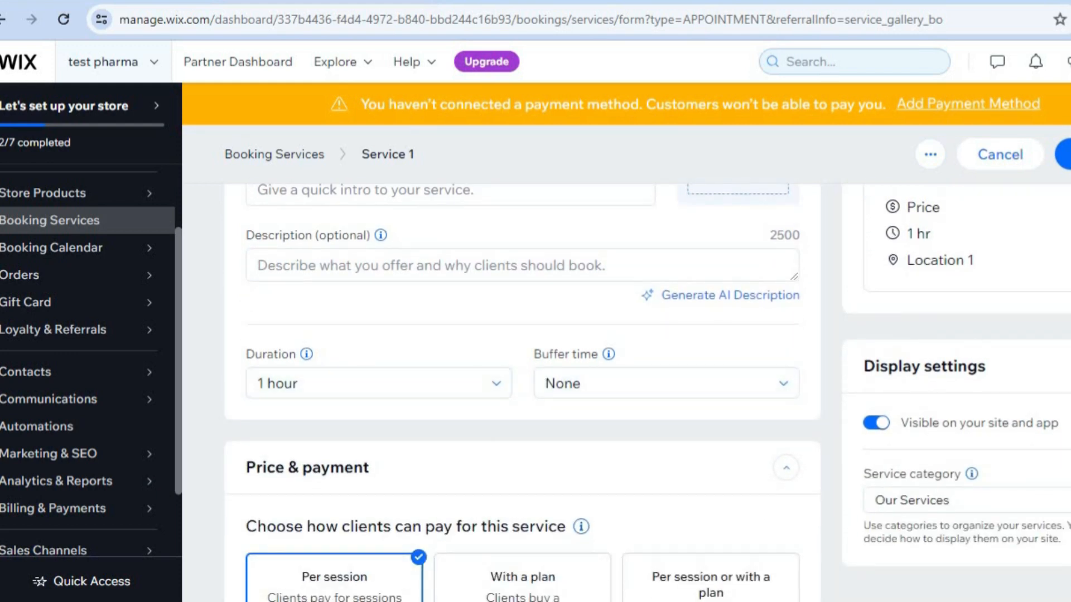
scroll(522, 391, "down", 6)
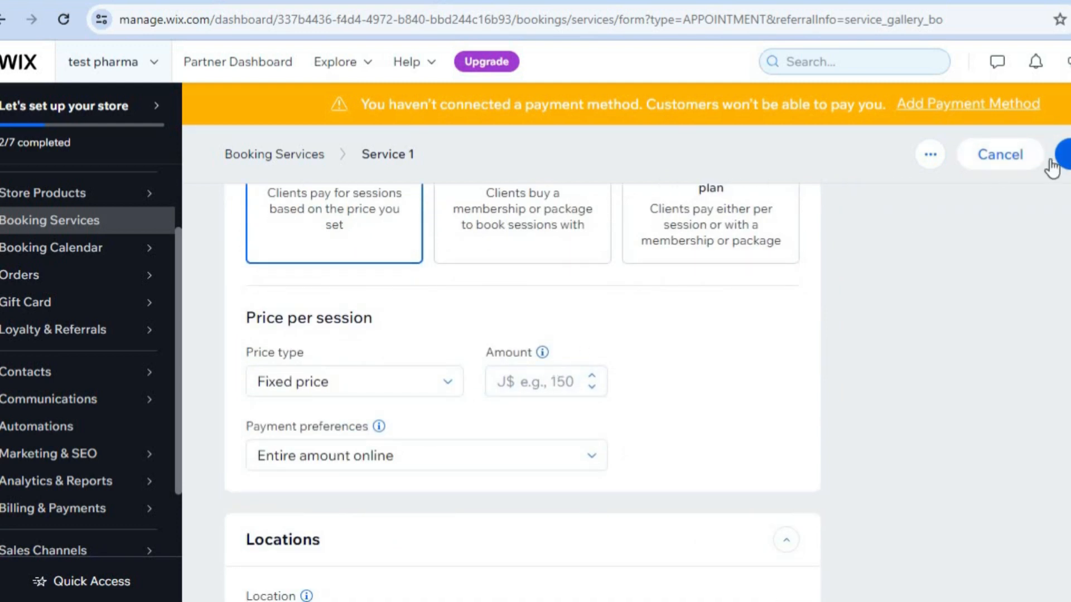
left_click(993, 156)
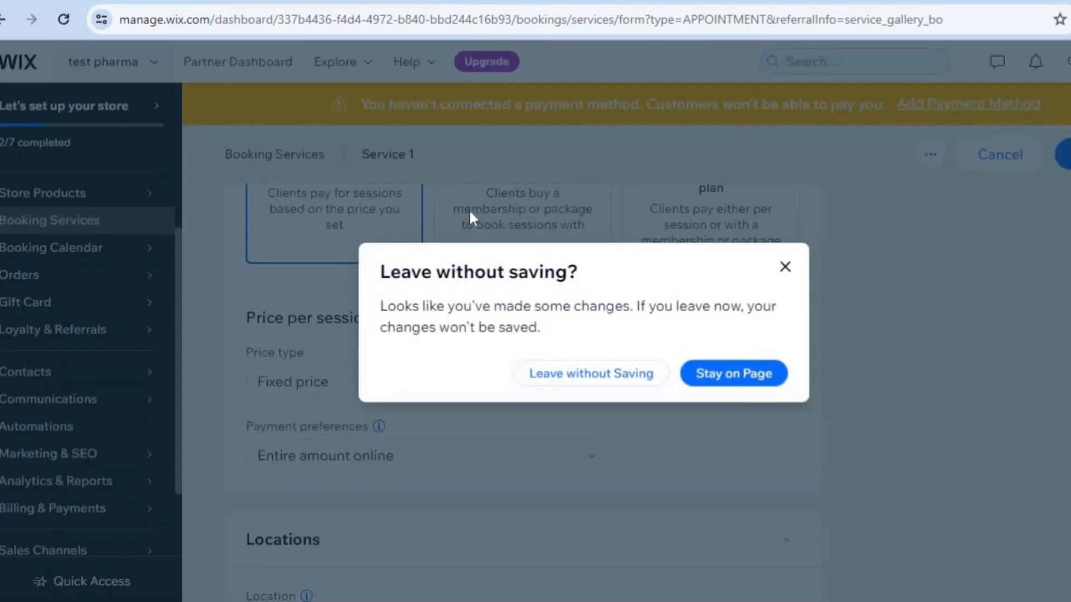
left_click(621, 379)
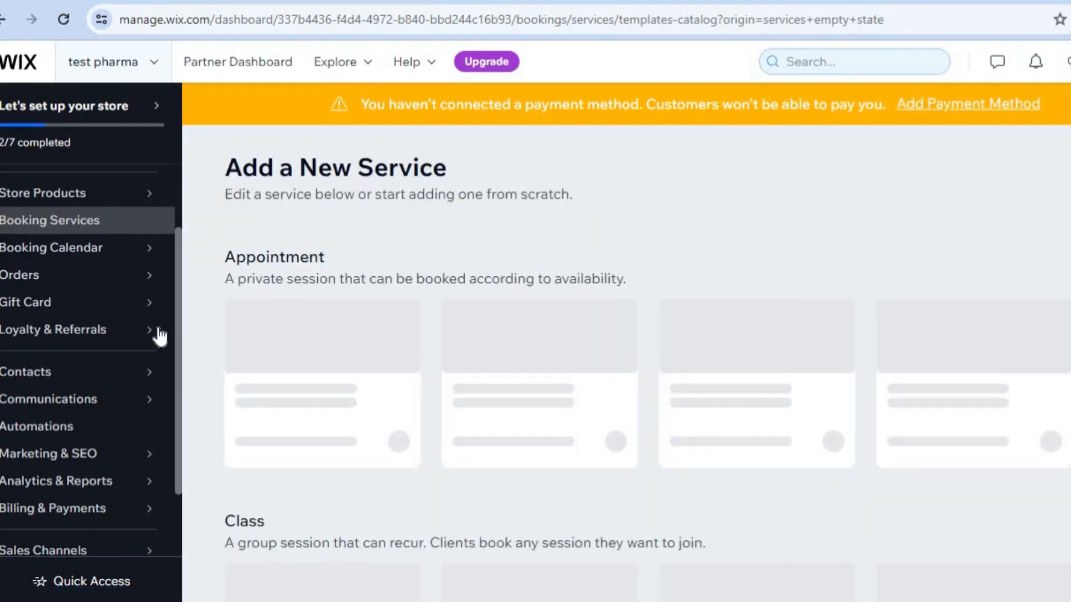
Go to the management of payment methods from the billing payments overview and review the available providers.
mouse_move(173, 335)
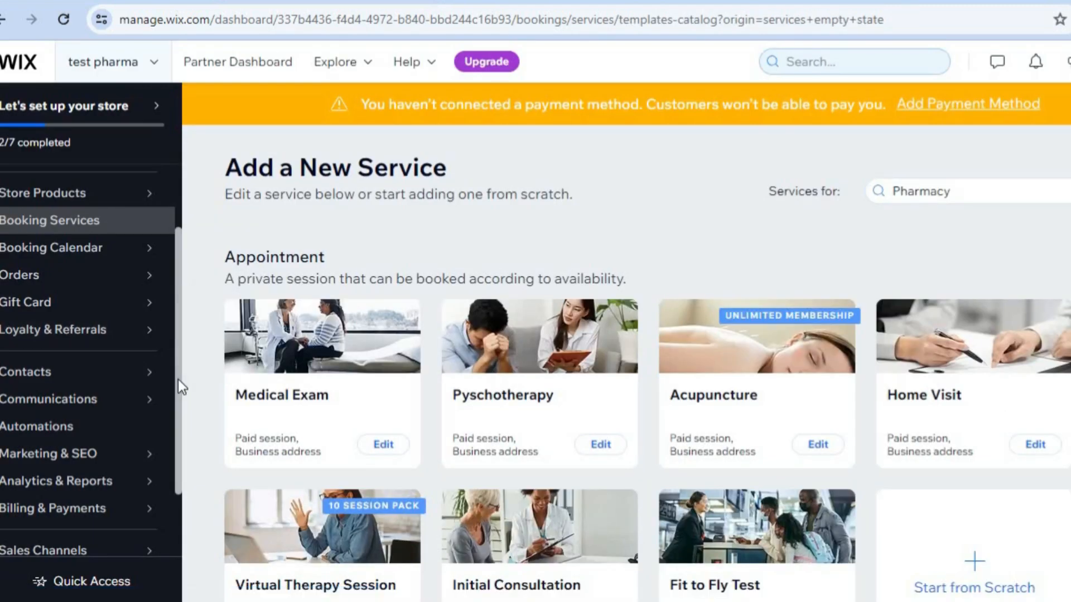
scroll(176, 390, "down", 3)
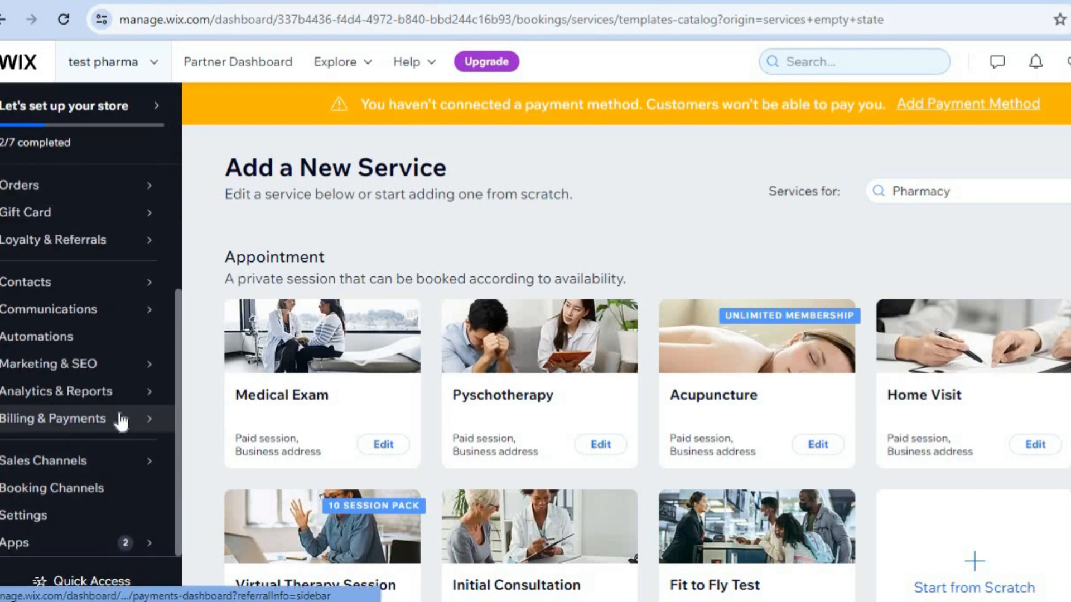
mouse_move(116, 427)
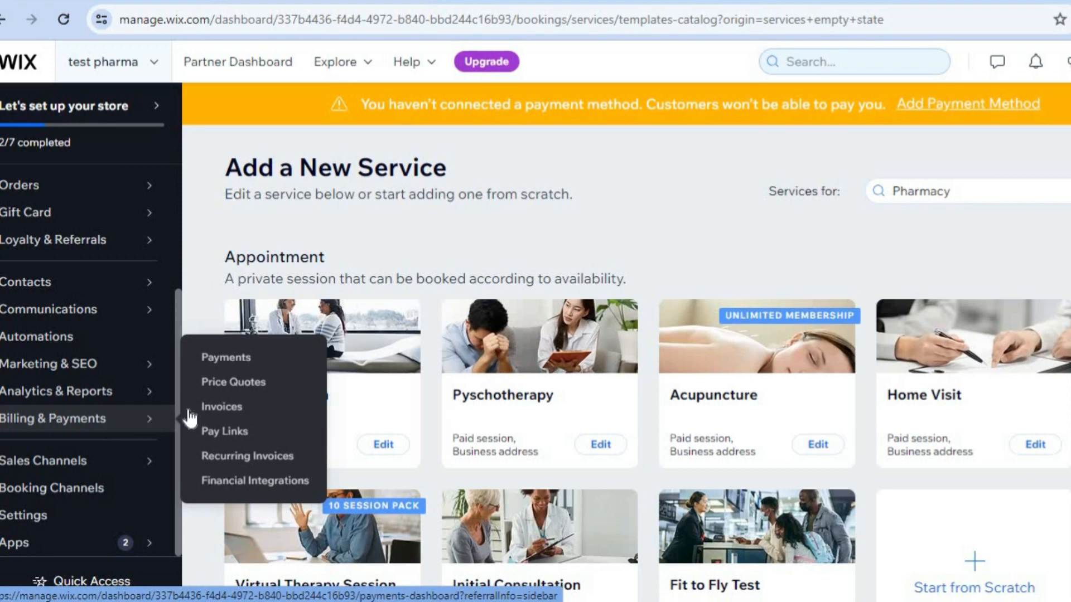
left_click(229, 368)
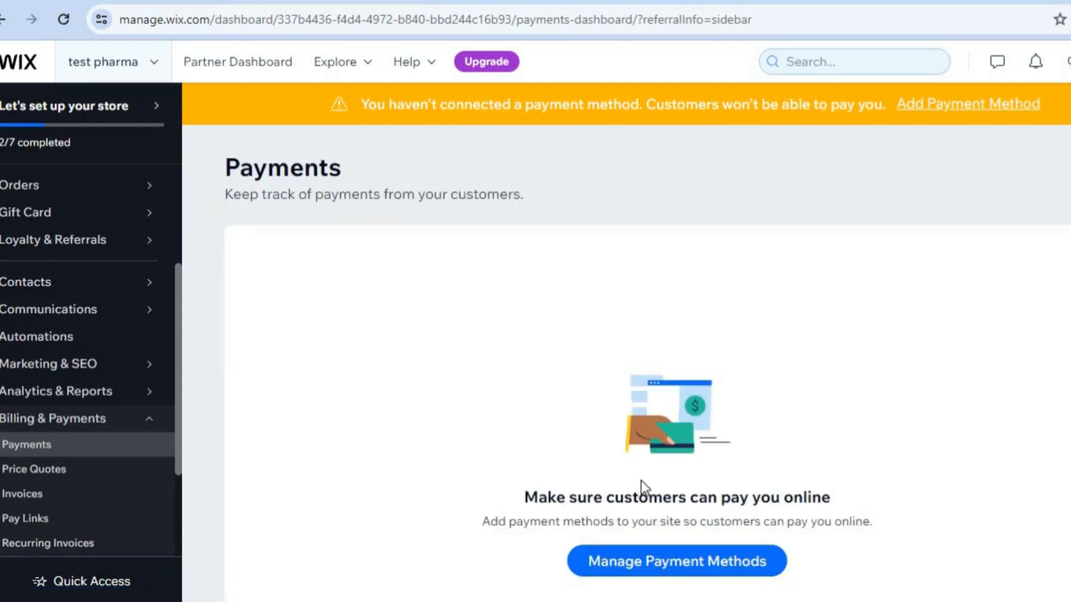
left_click(694, 557)
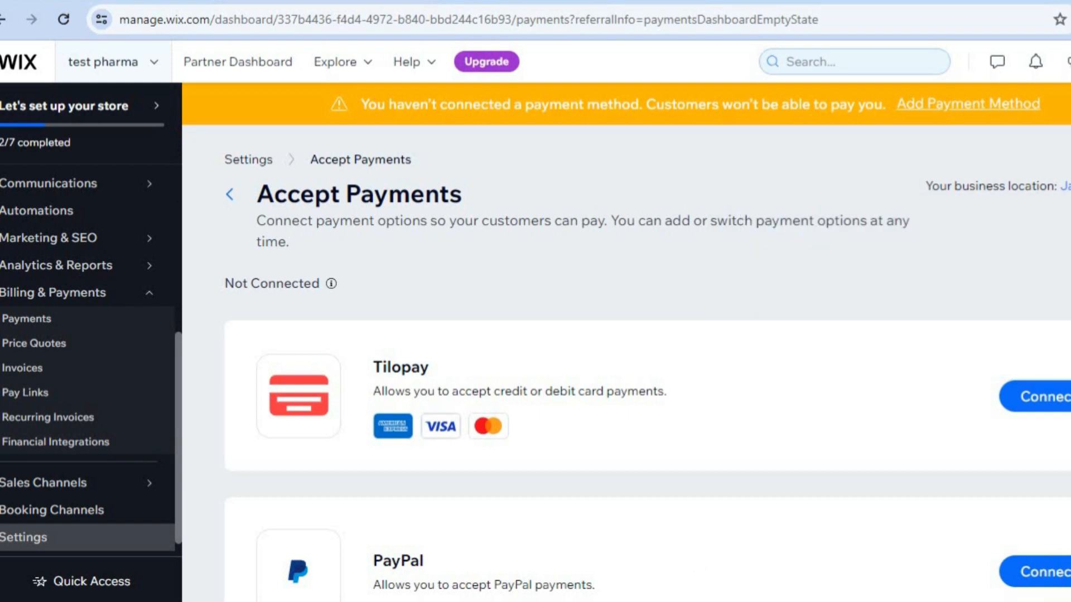
scroll(647, 363, "down", 4)
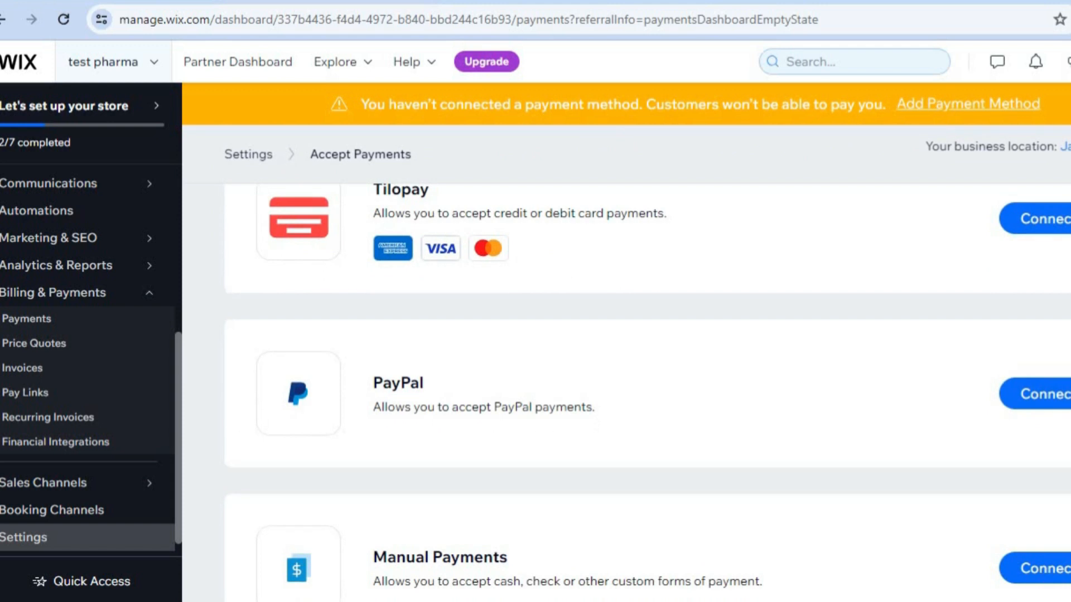
scroll(647, 362, "up", 3)
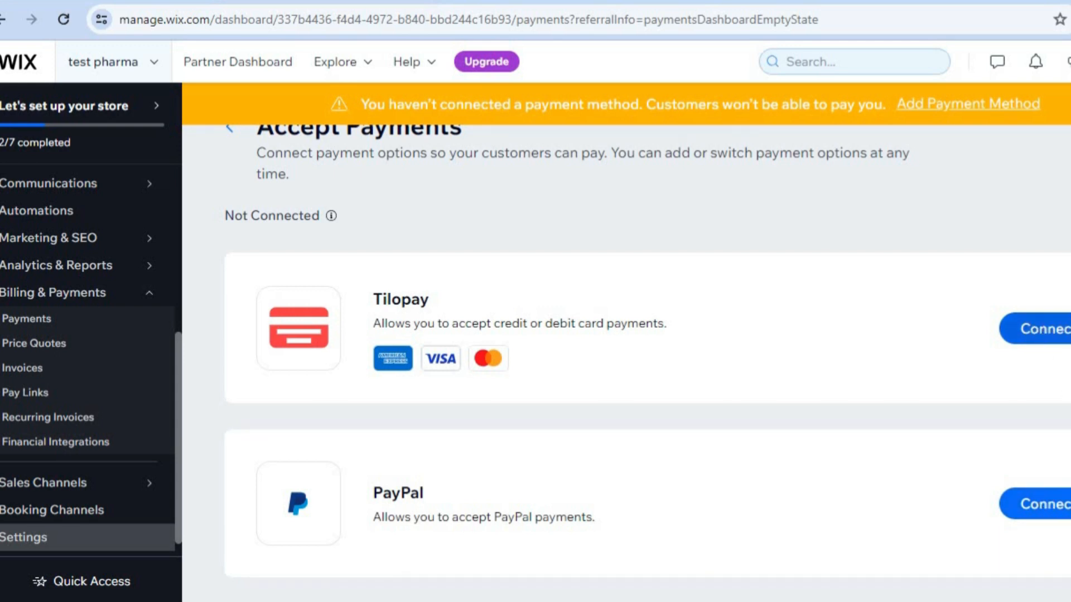
scroll(647, 346, "up", 1)
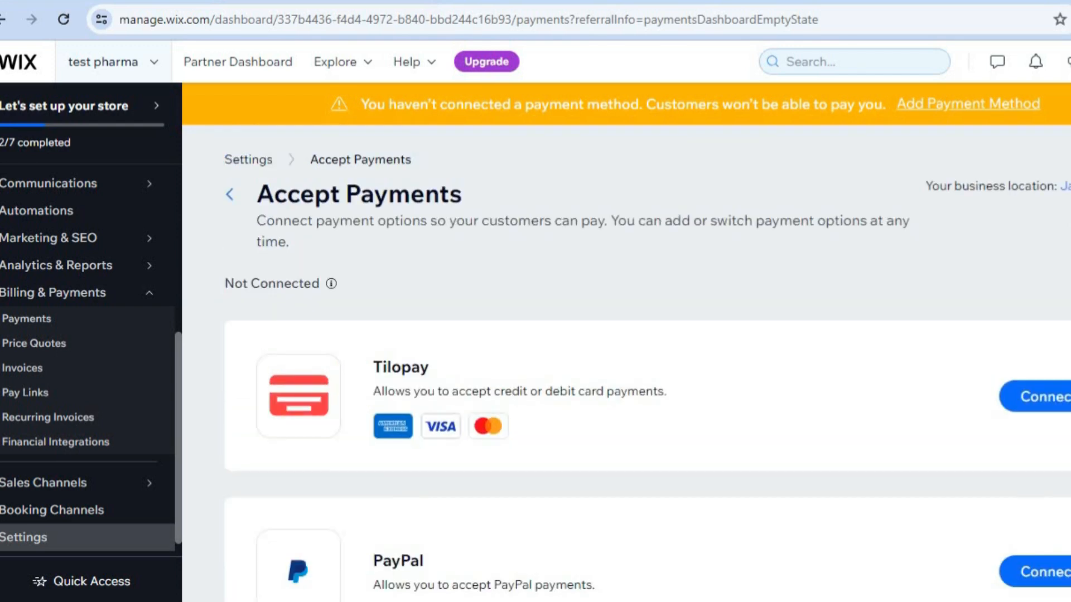
Change the business location for accepting payments to Canada, searching the country list for "cana".
left_click(1066, 186)
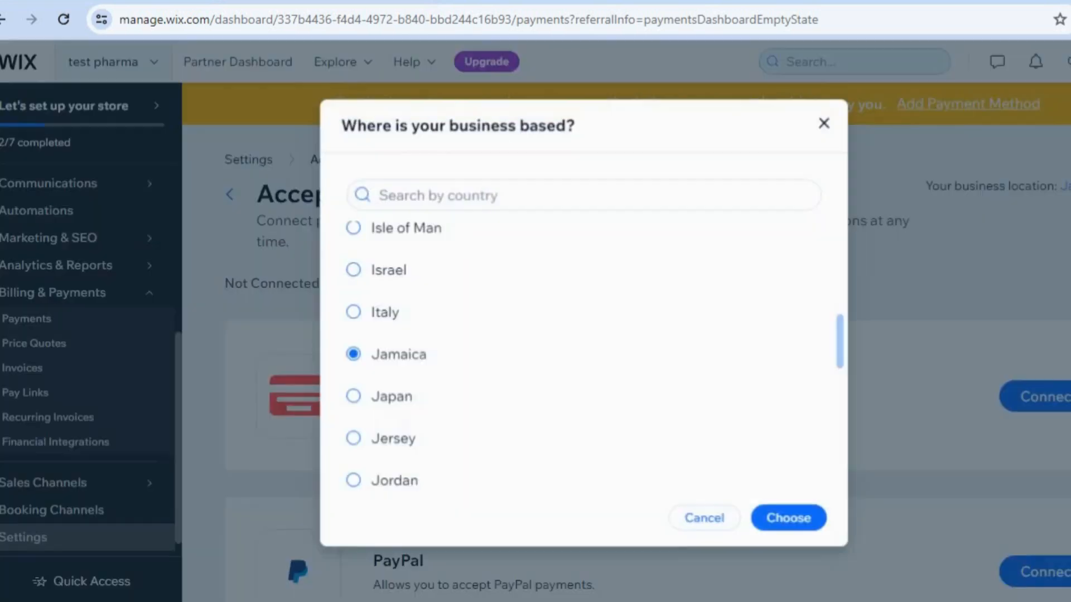
left_click(633, 189)
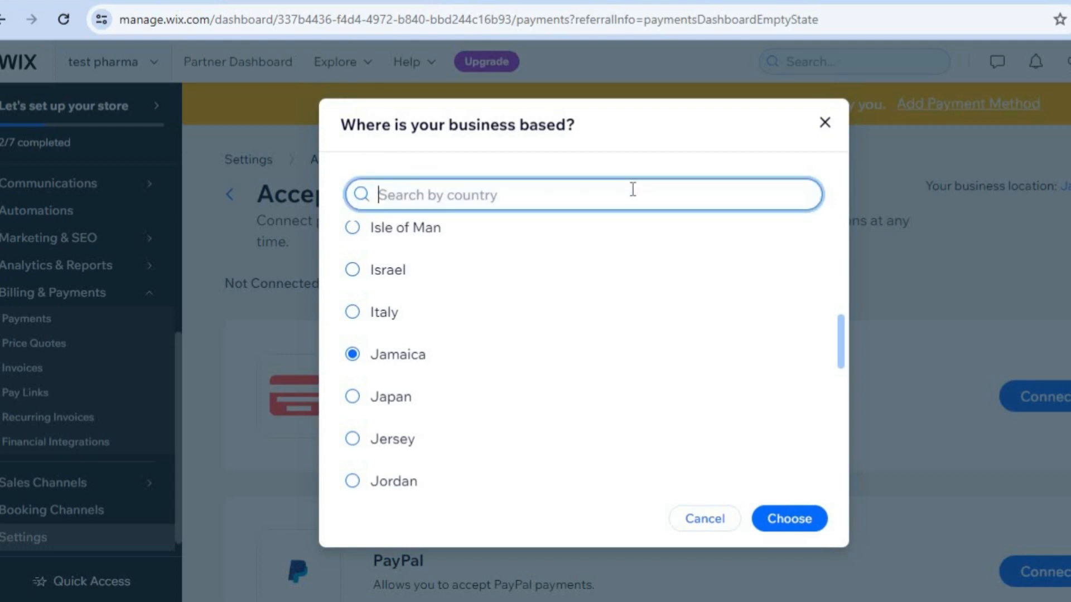
type("cana")
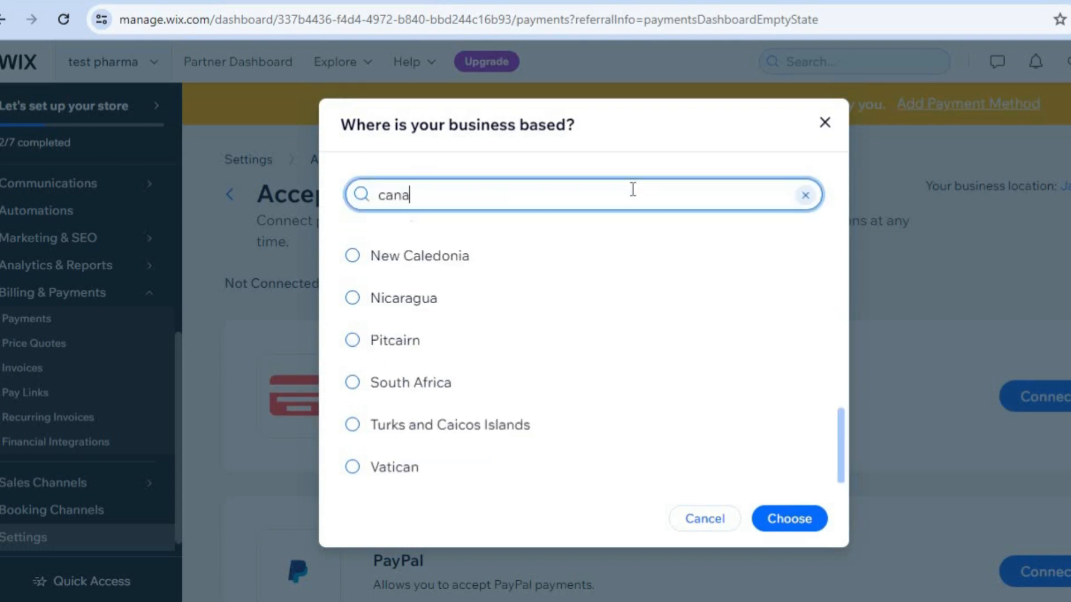
left_click(540, 243)
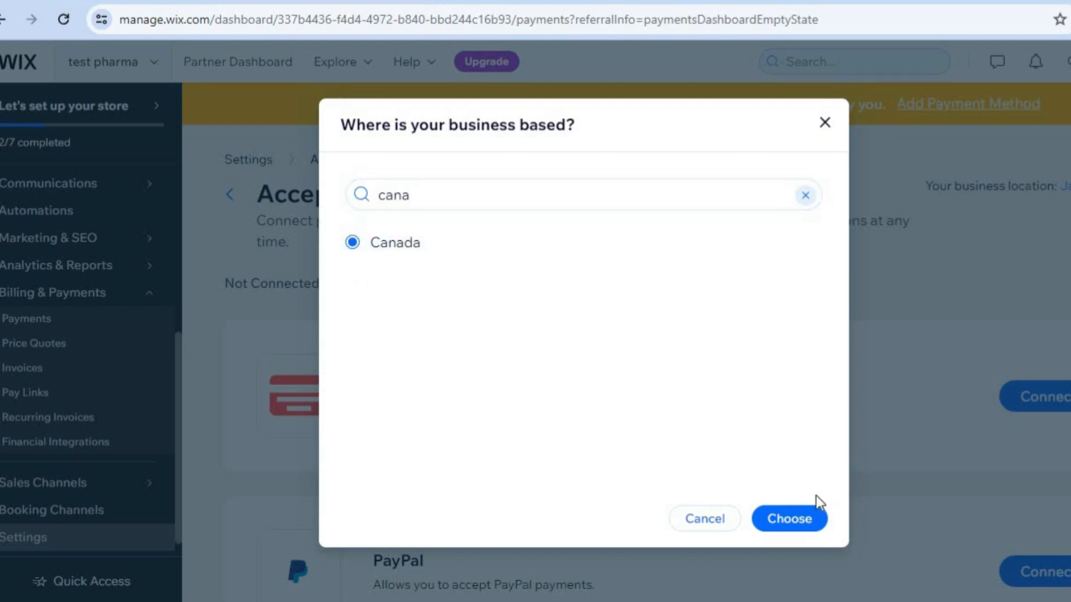
left_click(795, 521)
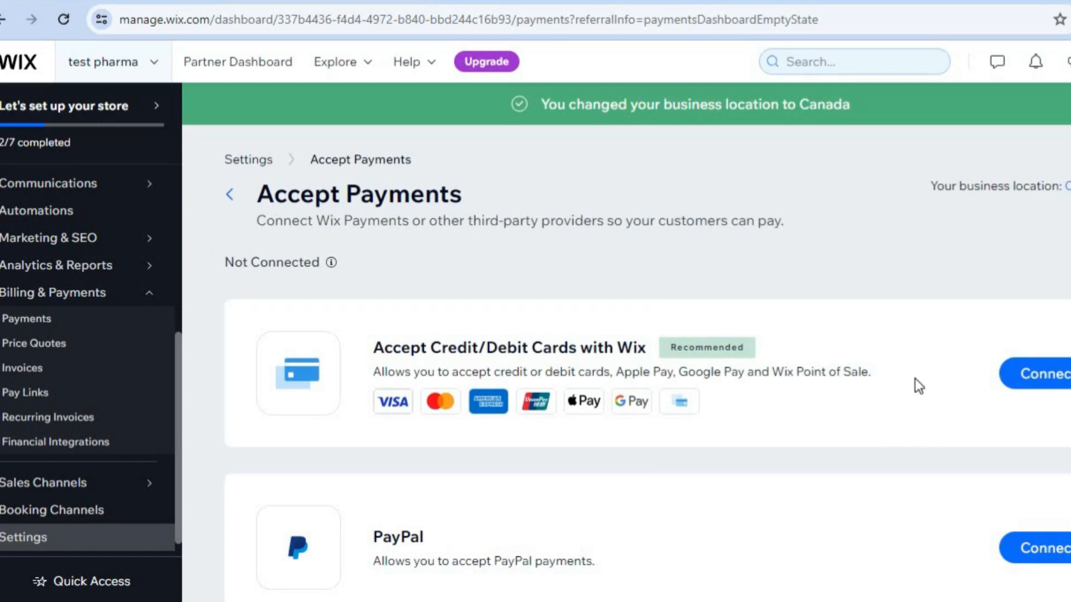
Open the additional payment options and look through the third-party providers offered.
scroll(647, 334, "down", 5)
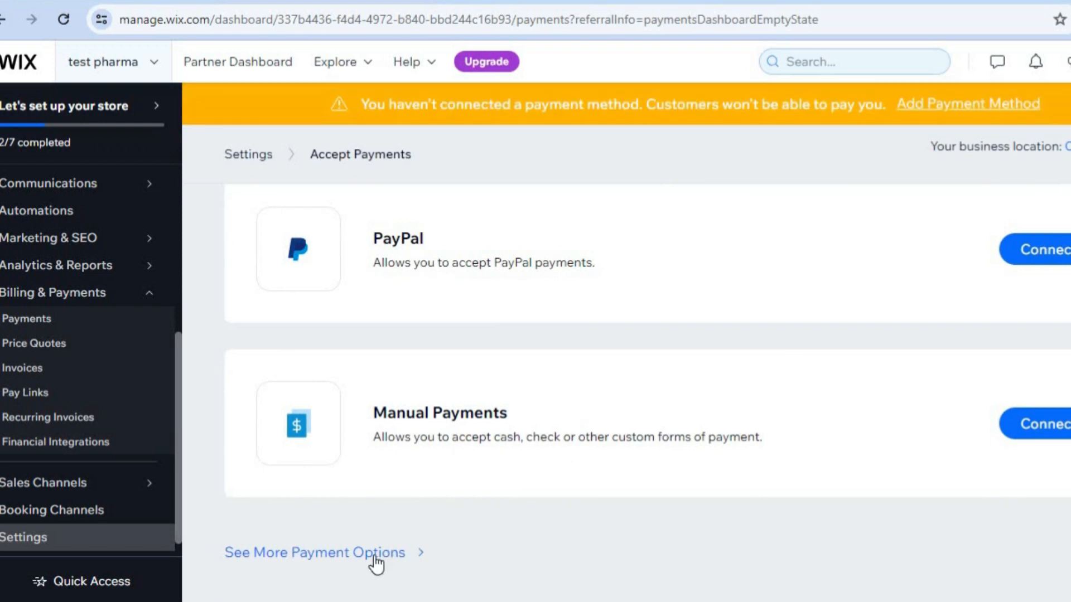
left_click(375, 554)
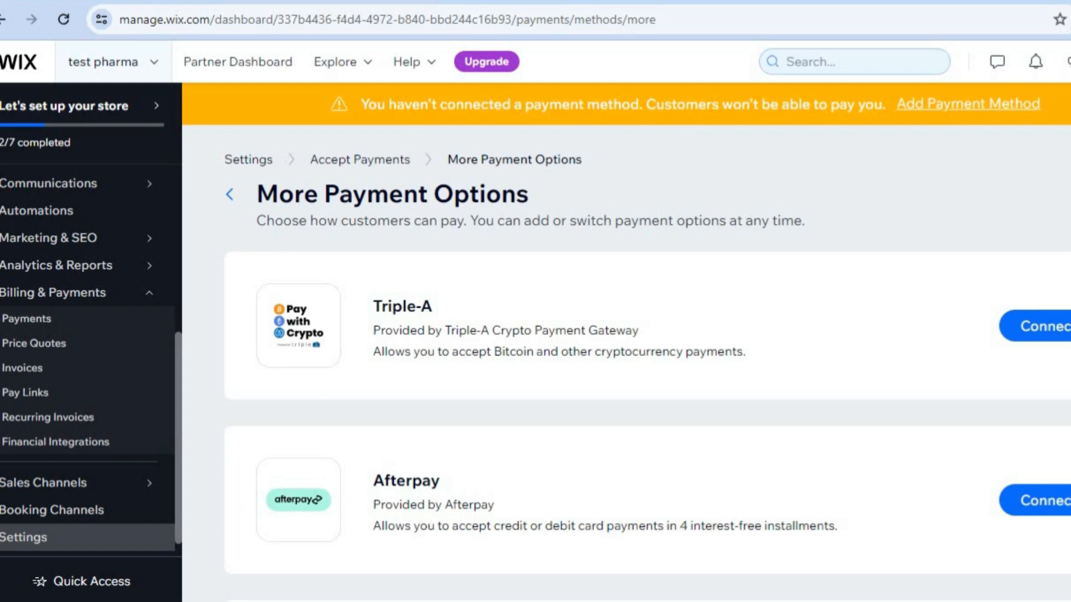
scroll(647, 367, "down", 8)
scroll(647, 395, "down", 12)
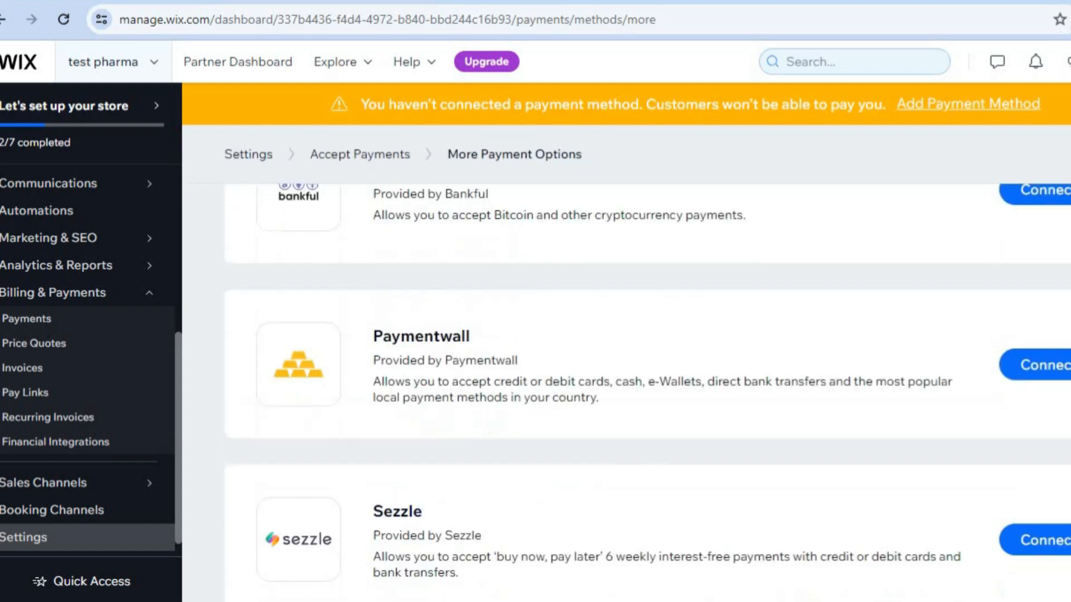
scroll(647, 395, "up", 20)
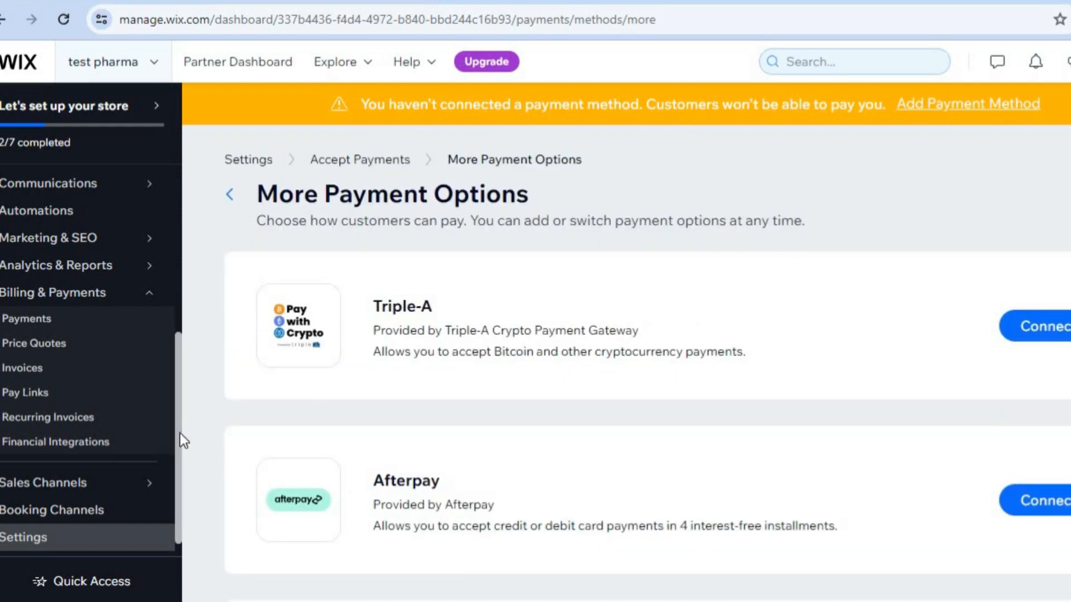
Start designing the site from the store setup page and choose to customize a designed template.
left_click_drag(180, 433, 184, 209)
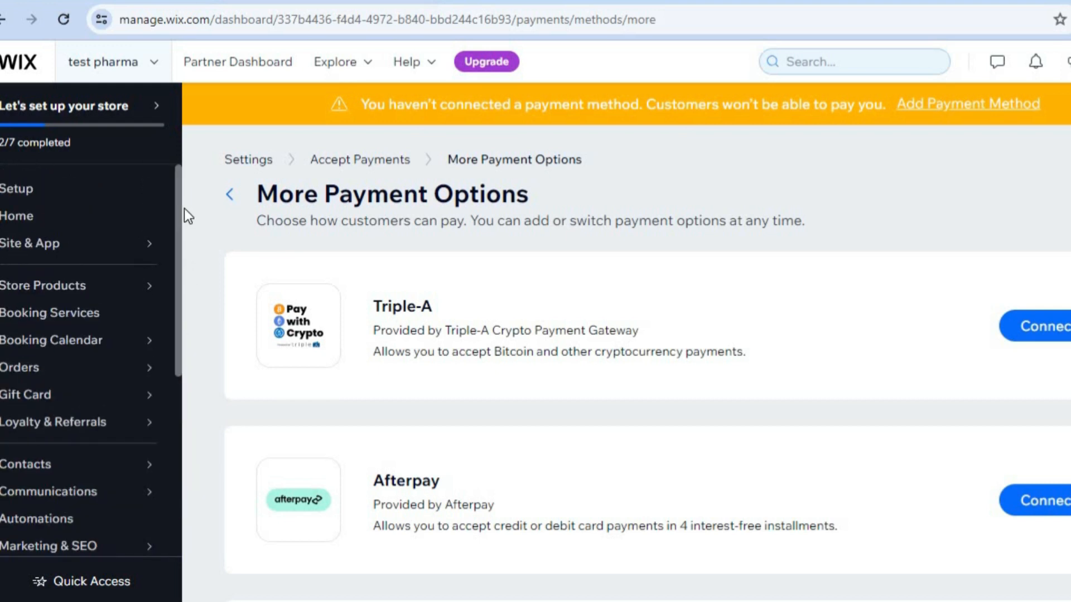
left_click(87, 209)
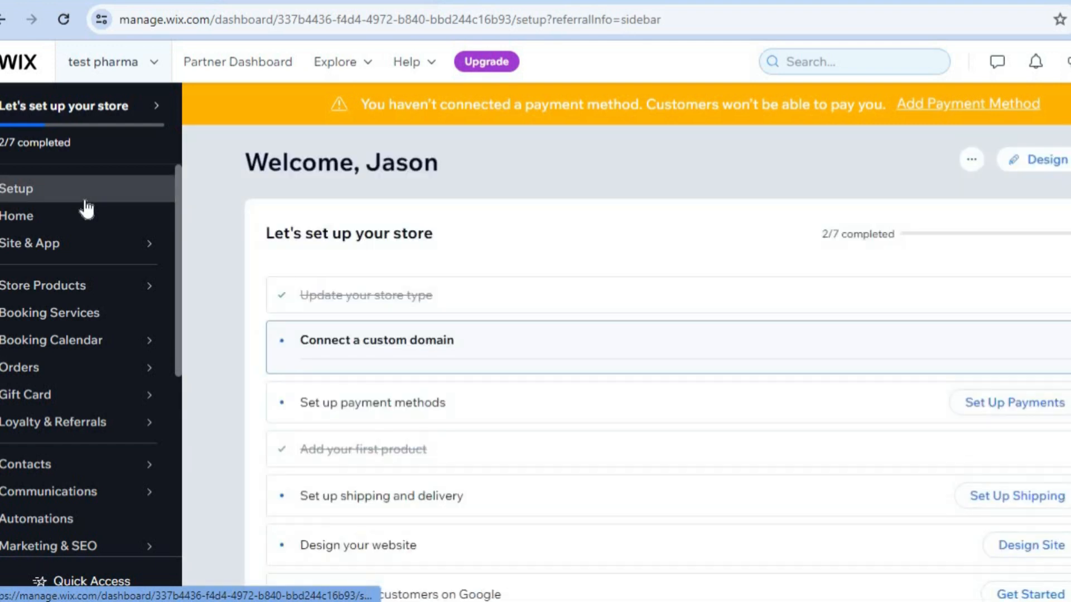
left_click(1038, 168)
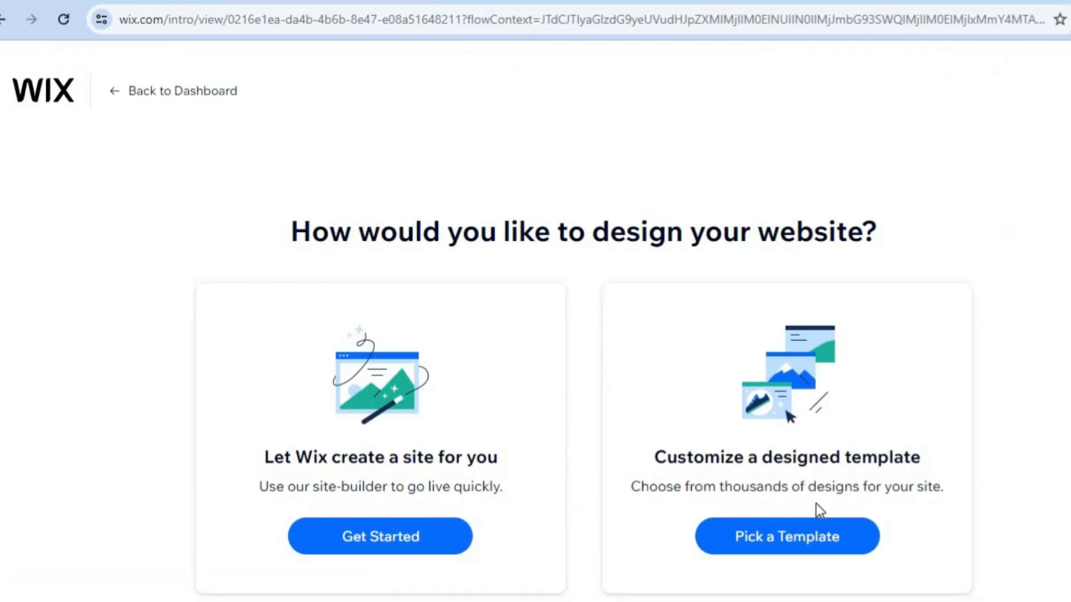
left_click(794, 548)
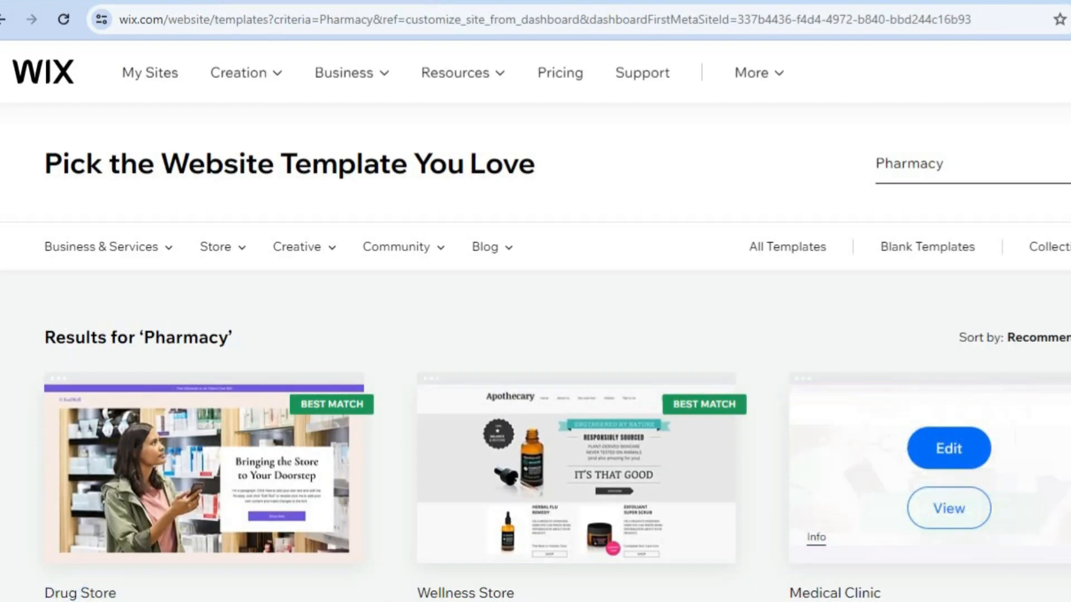
Browse the Pharmacy template results and open the Drug Store template for editing.
scroll(535, 321, "down", 5)
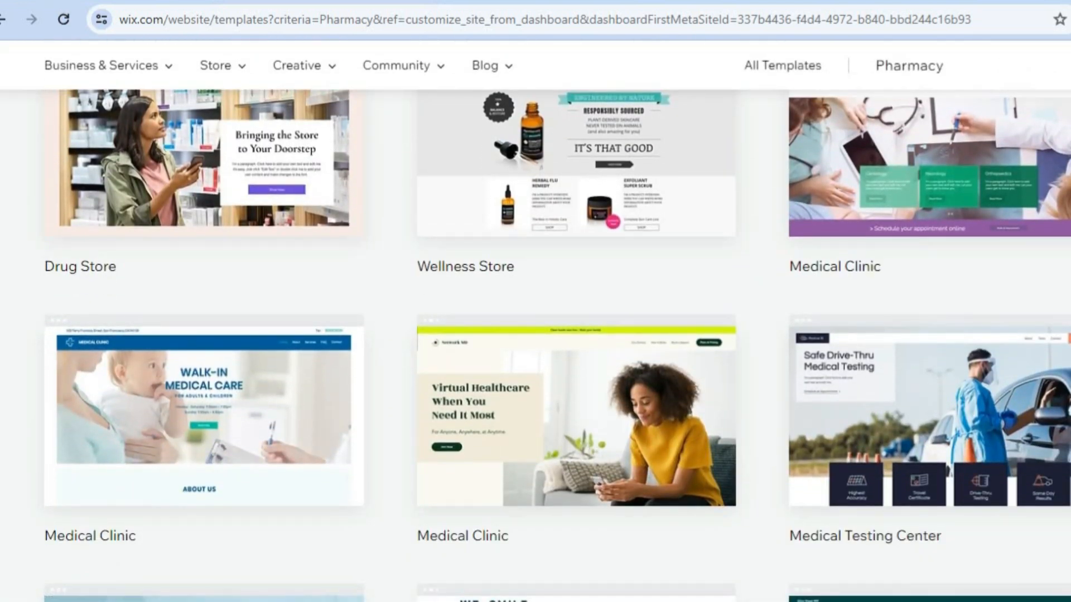
scroll(535, 346, "down", 10)
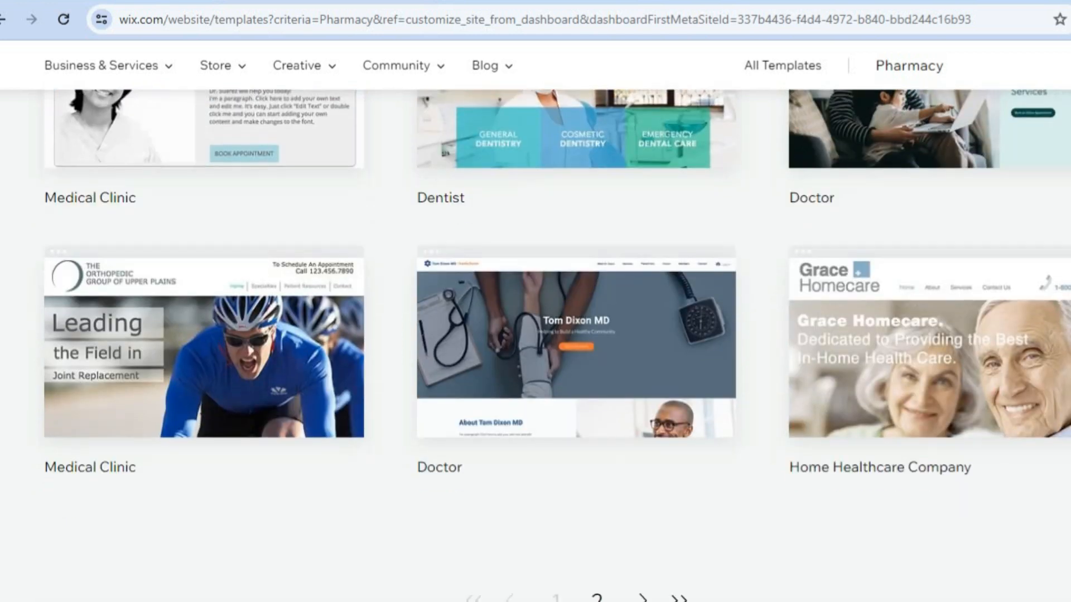
scroll(536, 335, "up", 15)
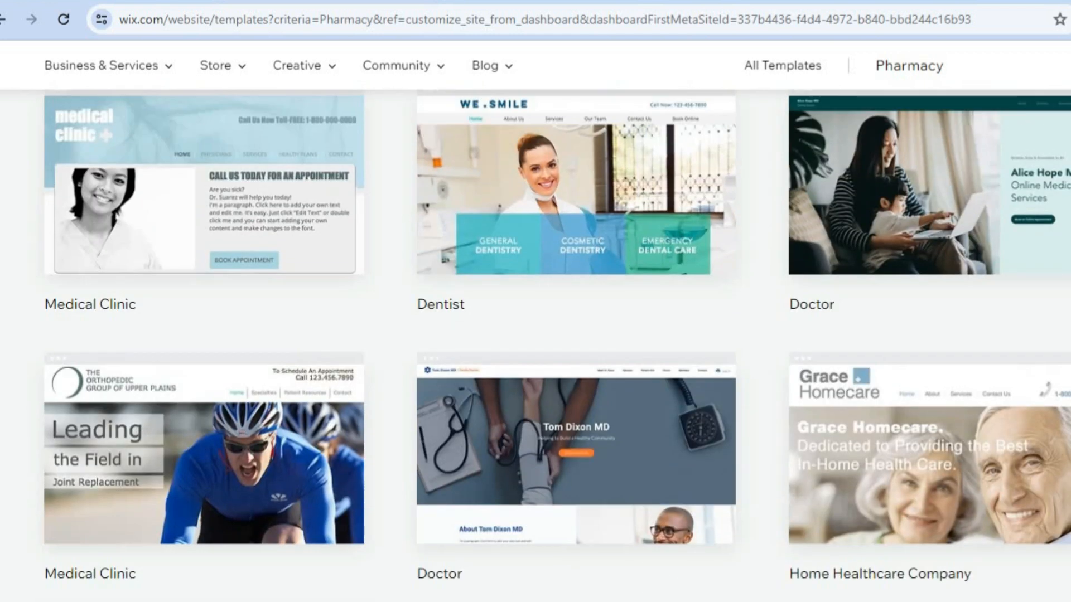
scroll(477, 374, "down", 2)
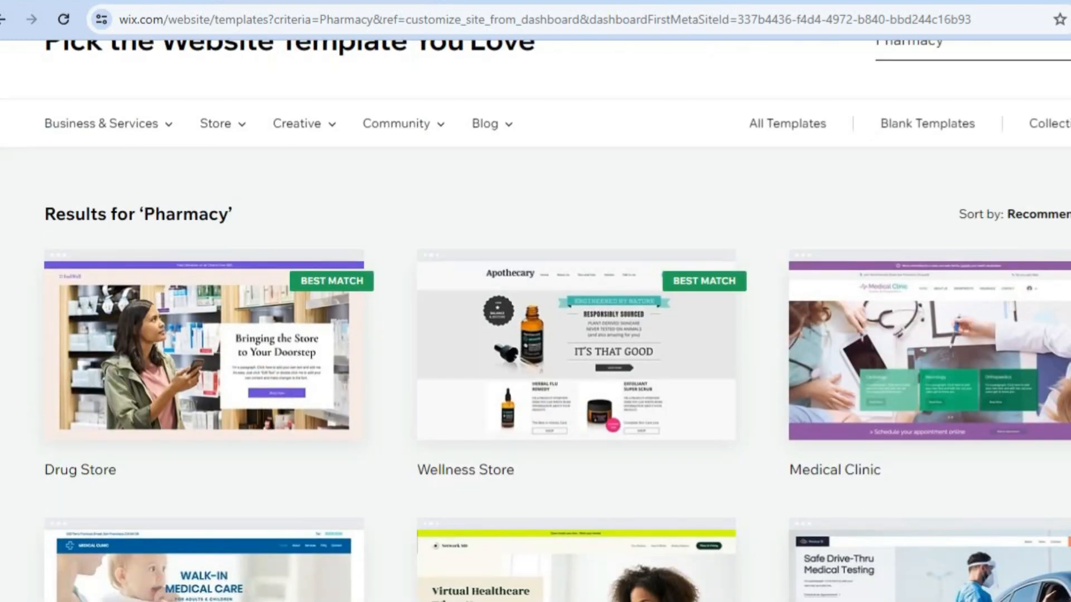
mouse_move(316, 380)
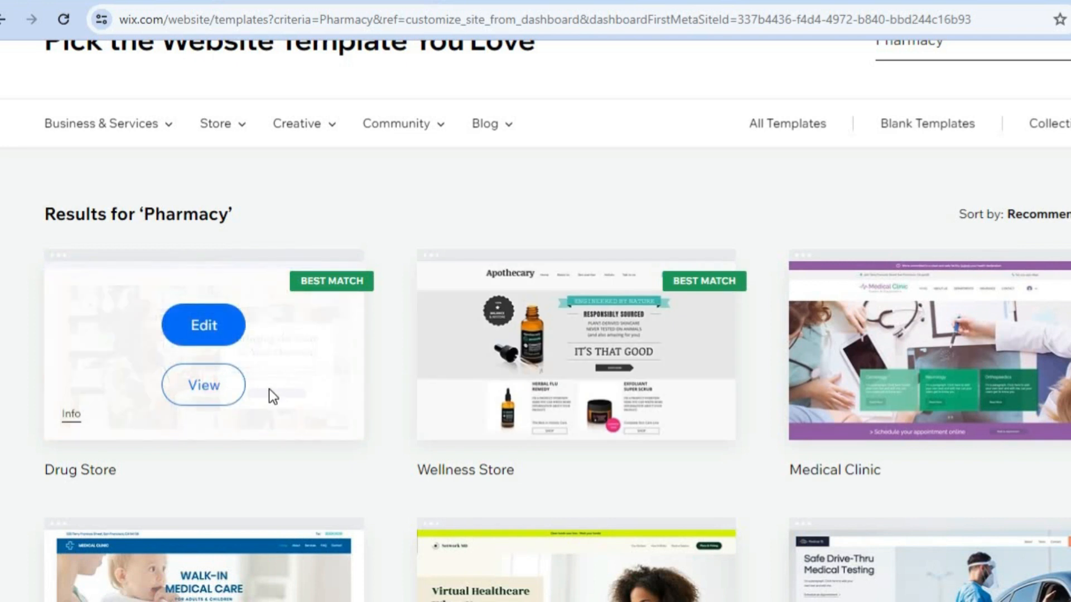
left_click(203, 329)
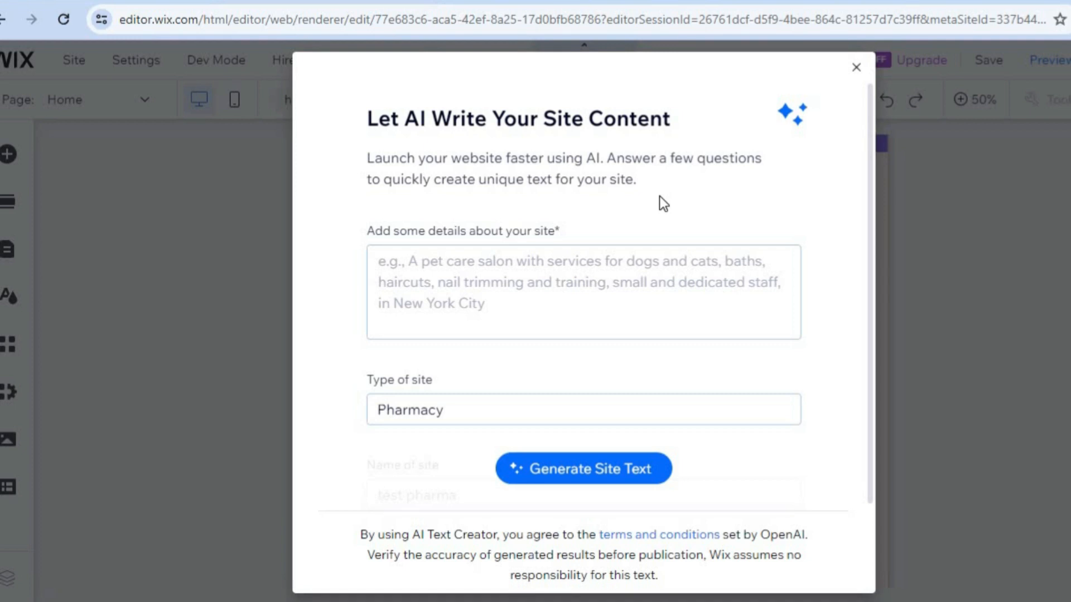
Dismiss the AI site content form without filling it in and return the canvas to 100% zoom.
left_click(555, 272)
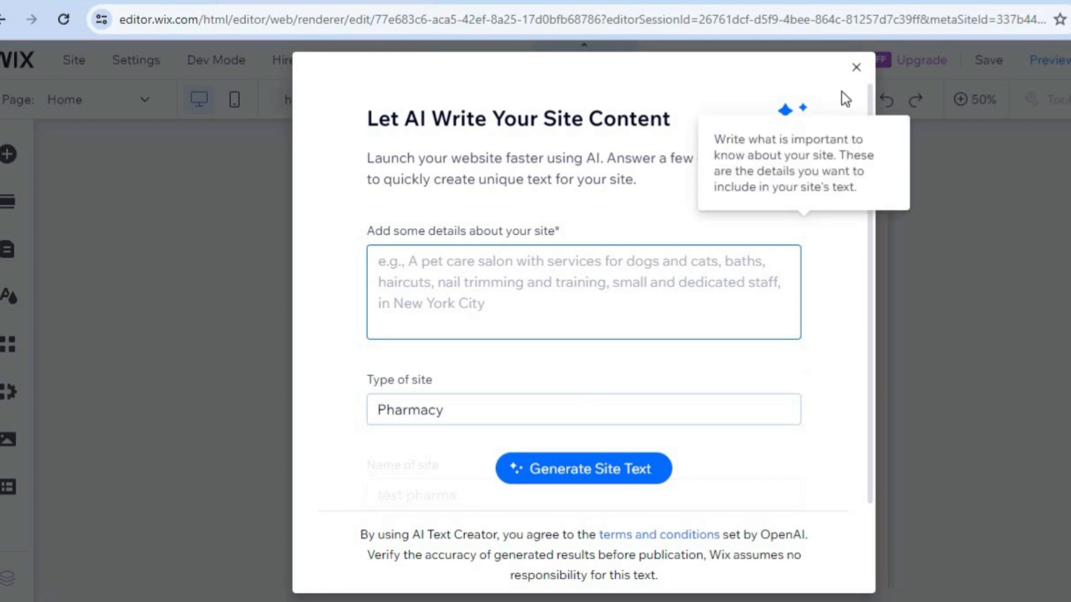
left_click(856, 69)
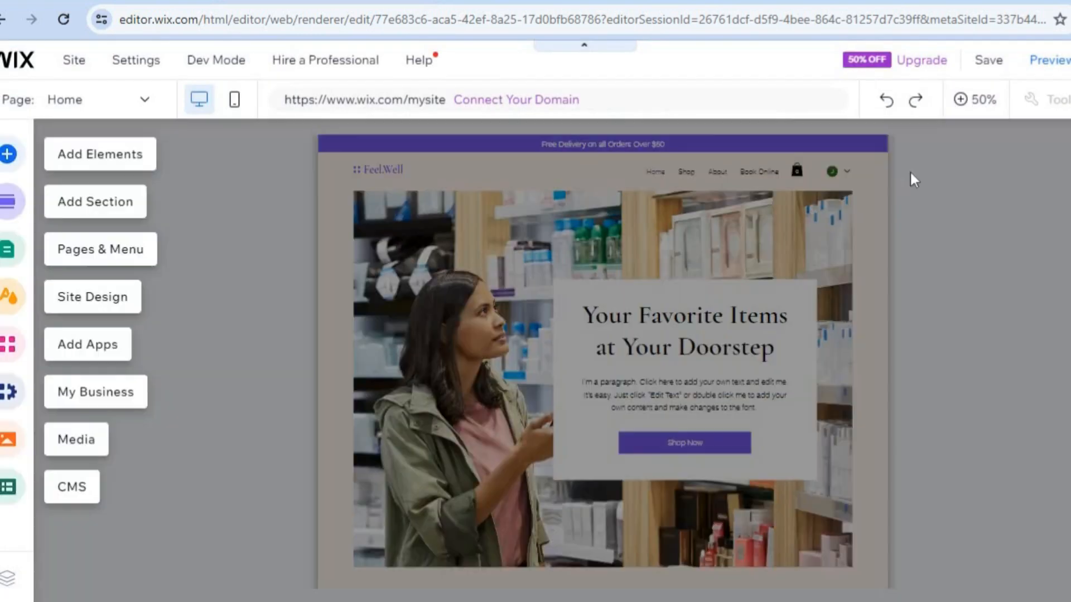
left_click(971, 107)
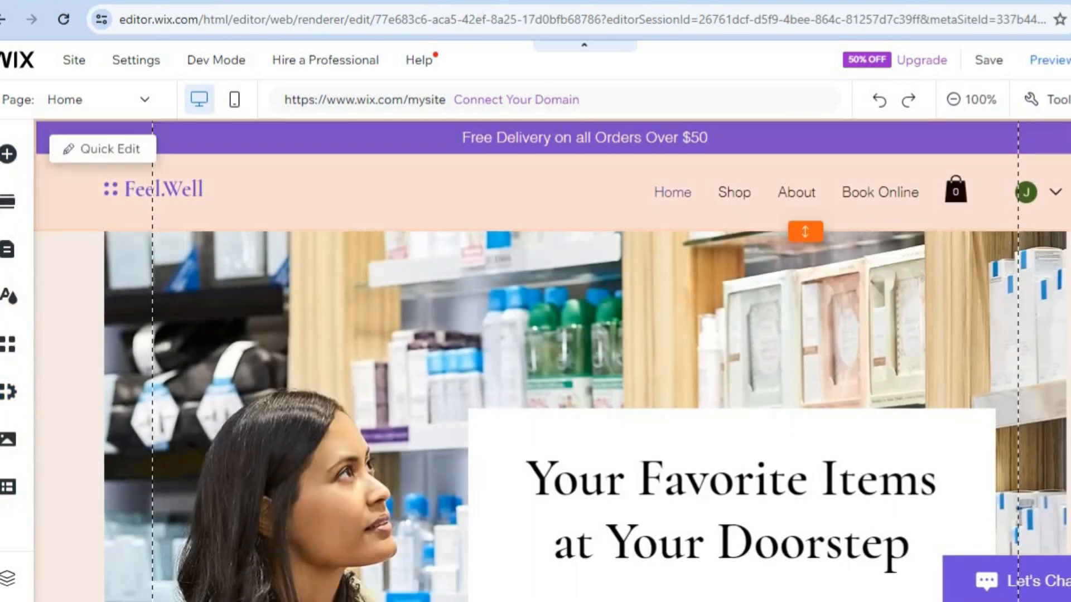
Open Quick Edit for the home page header and review its delivery paragraph, vector art, title and menu options.
scroll(552, 360, "down", 10)
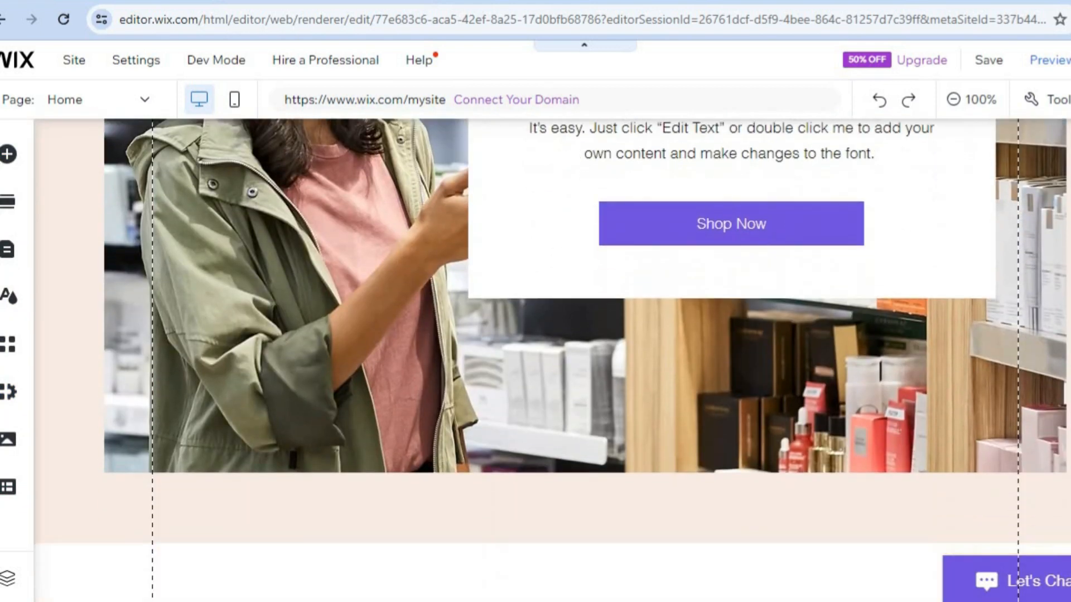
scroll(552, 359, "up", 3)
scroll(678, 295, "up", 6)
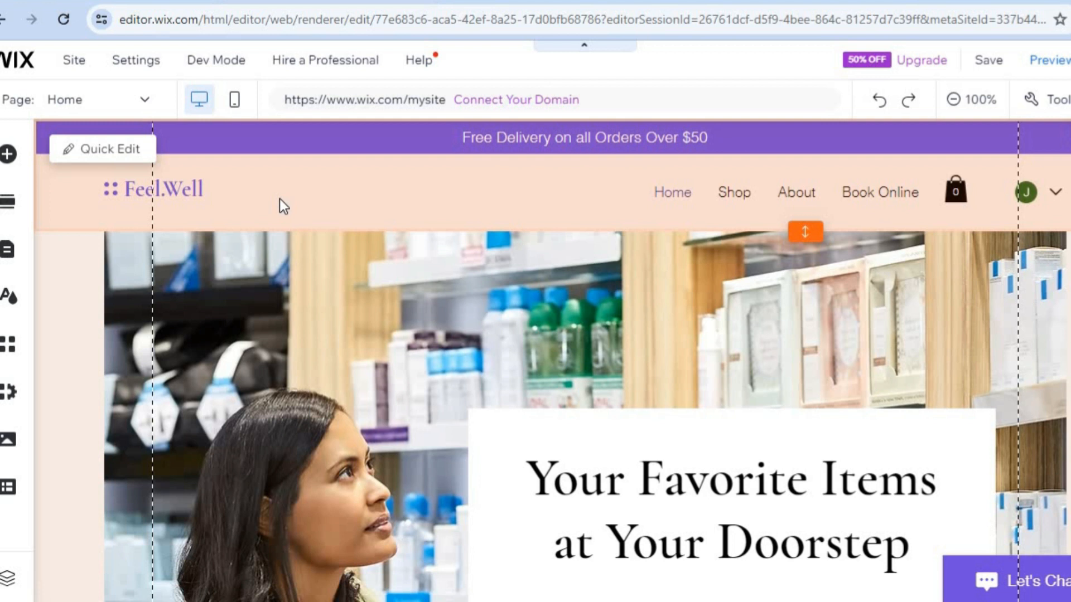
left_click(118, 150)
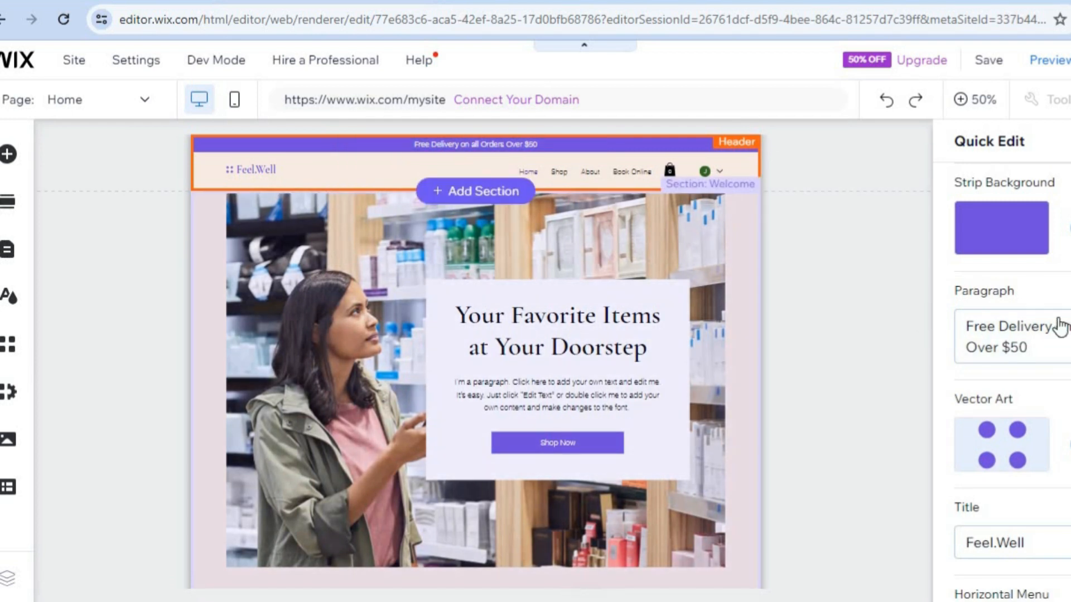
left_click(1022, 353)
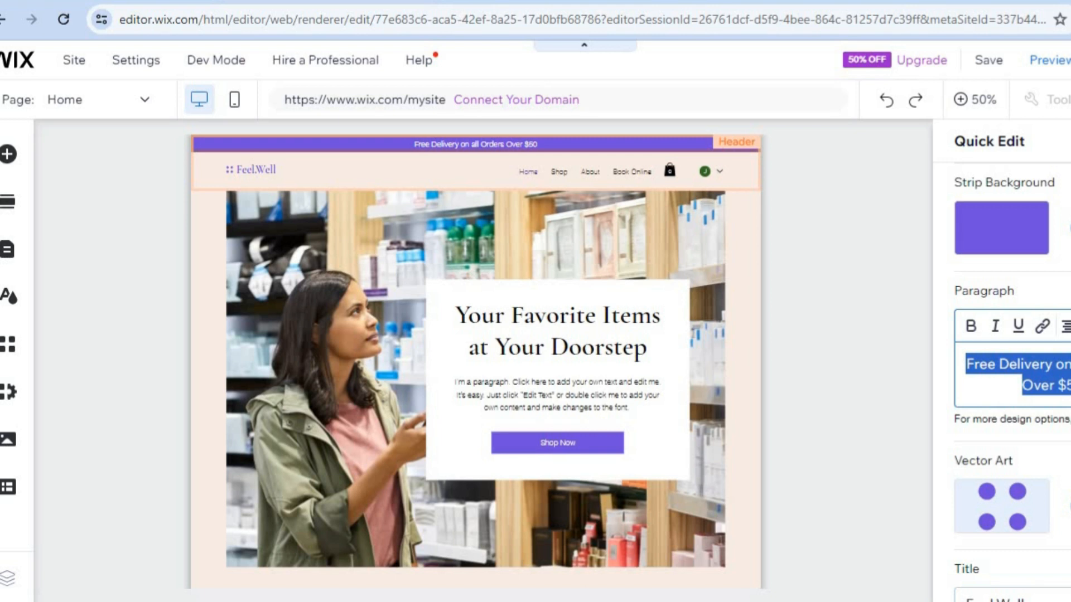
scroll(1004, 379, "down", 4)
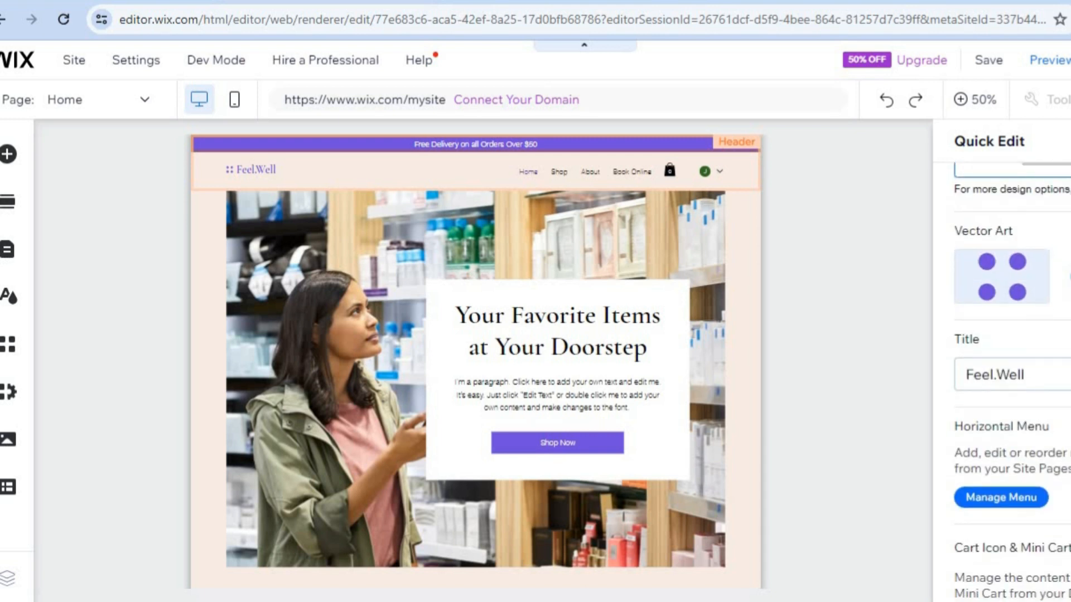
scroll(1066, 248, "up", 4)
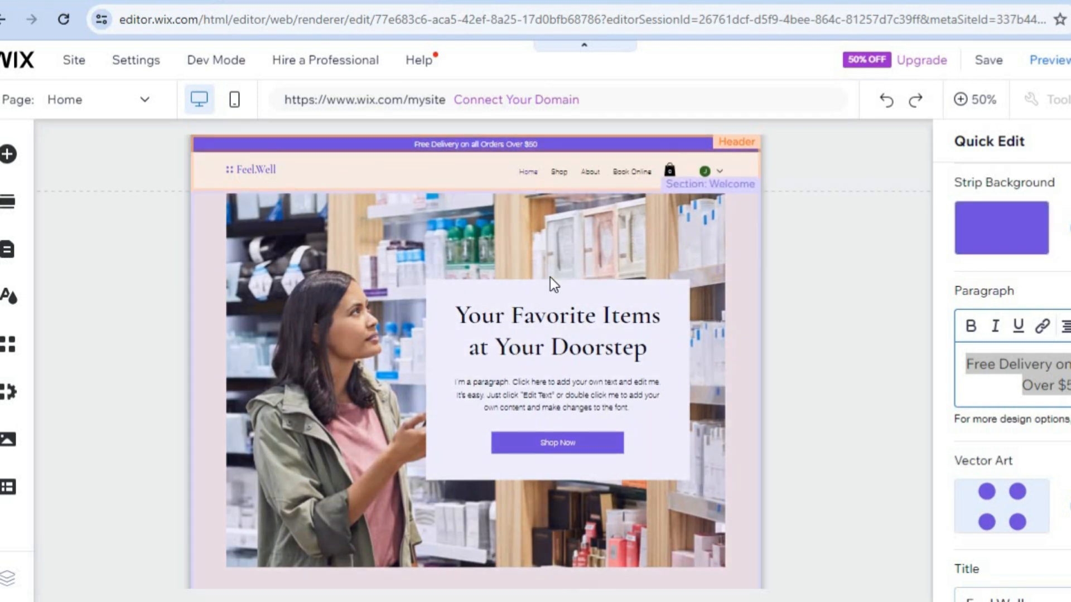
Review the Welcome section's backgrounds, title, paragraph and button in Quick Edit, leave it, and look over the home page's product section.
left_click(550, 276)
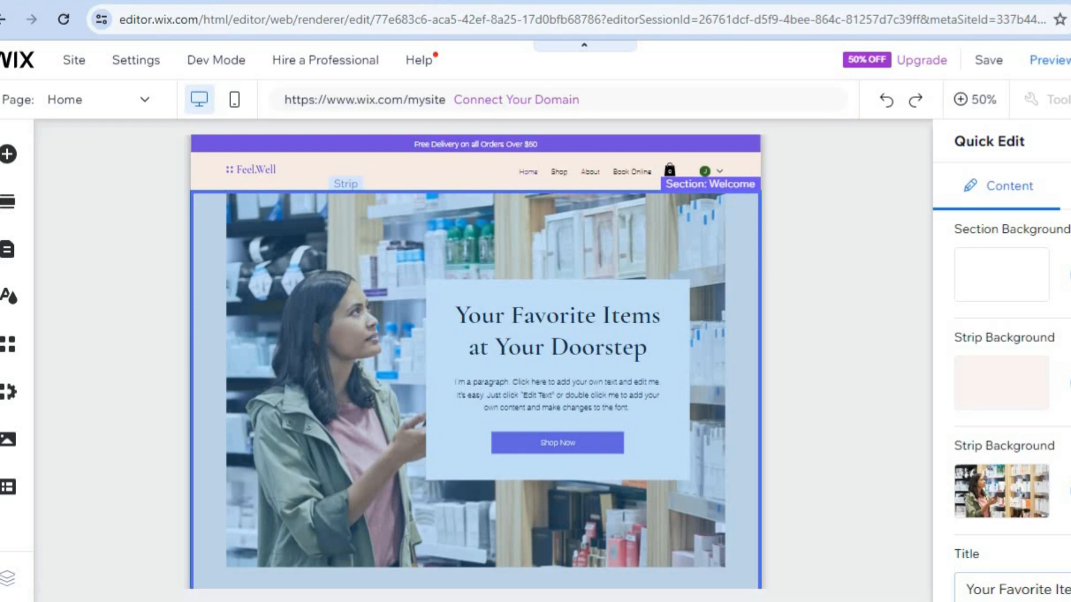
scroll(1011, 390, "down", 5)
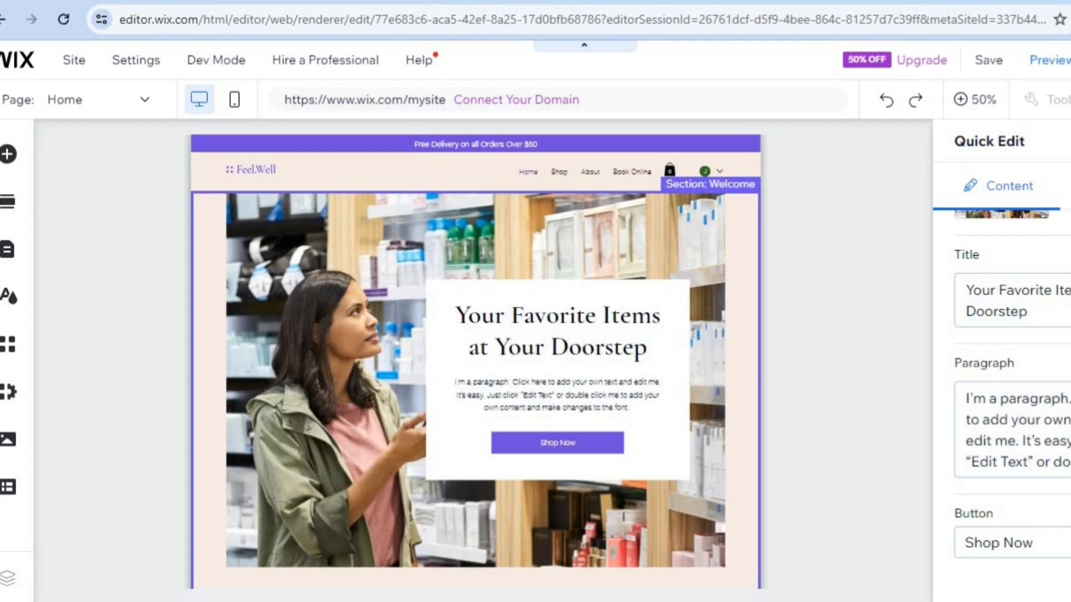
key("Escape")
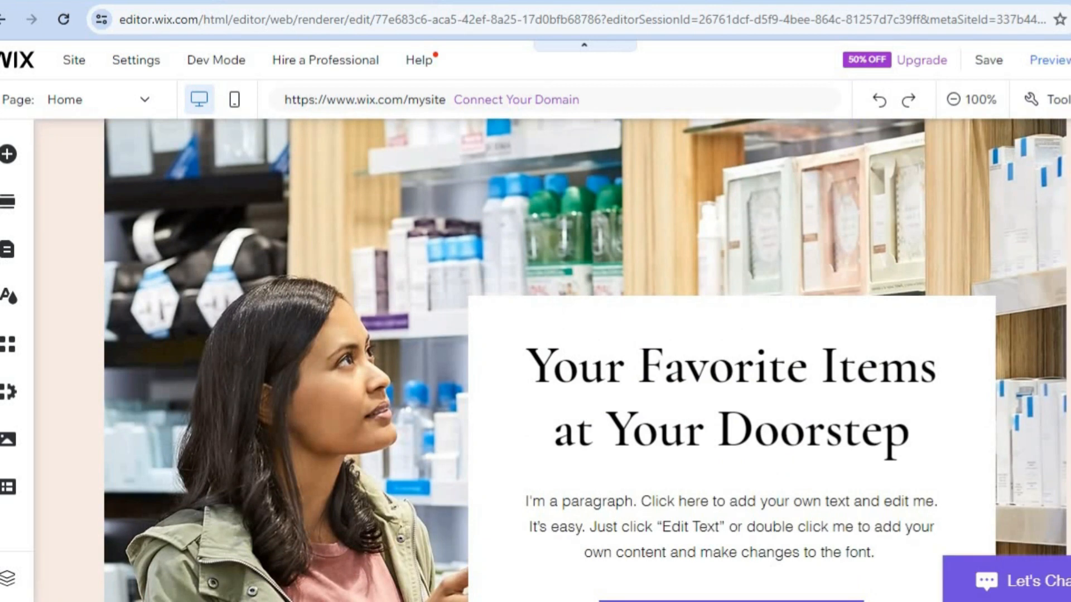
scroll(553, 360, "down", 10)
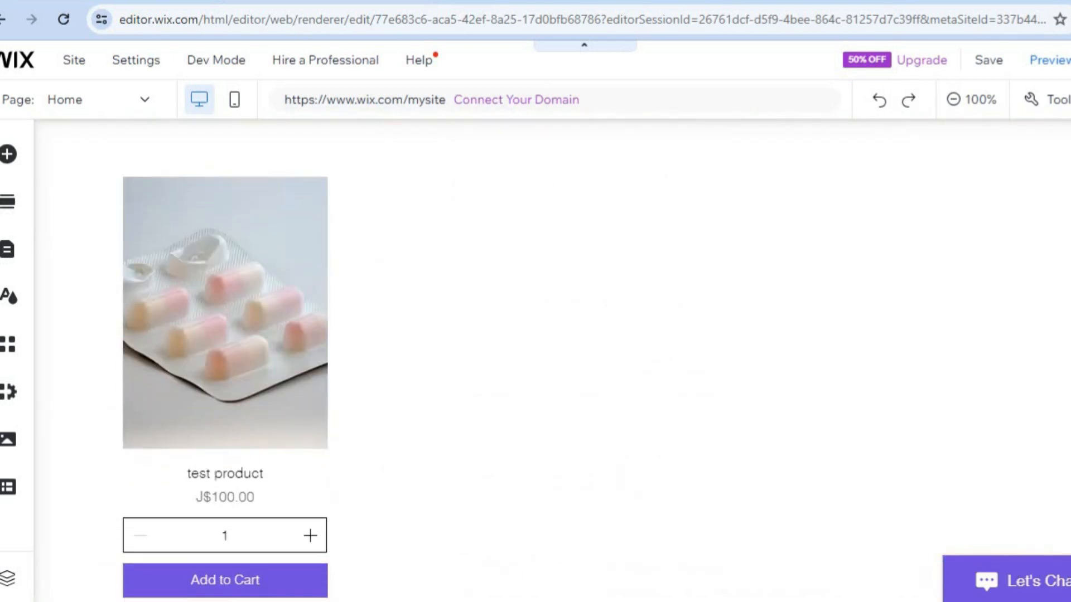
scroll(552, 360, "down", 4)
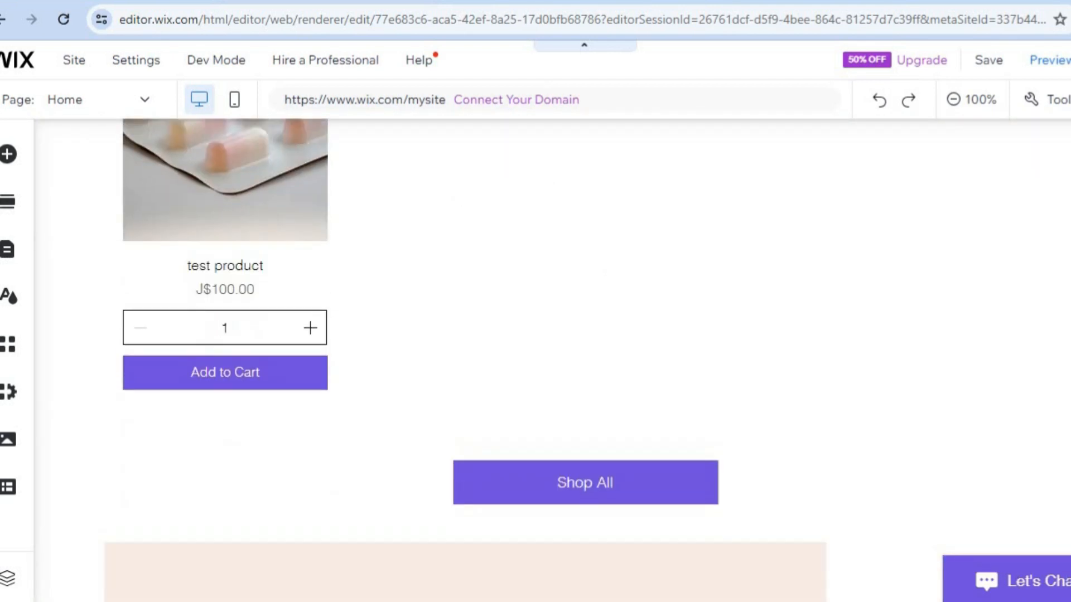
scroll(552, 359, "up", 4)
scroll(552, 360, "up", 2)
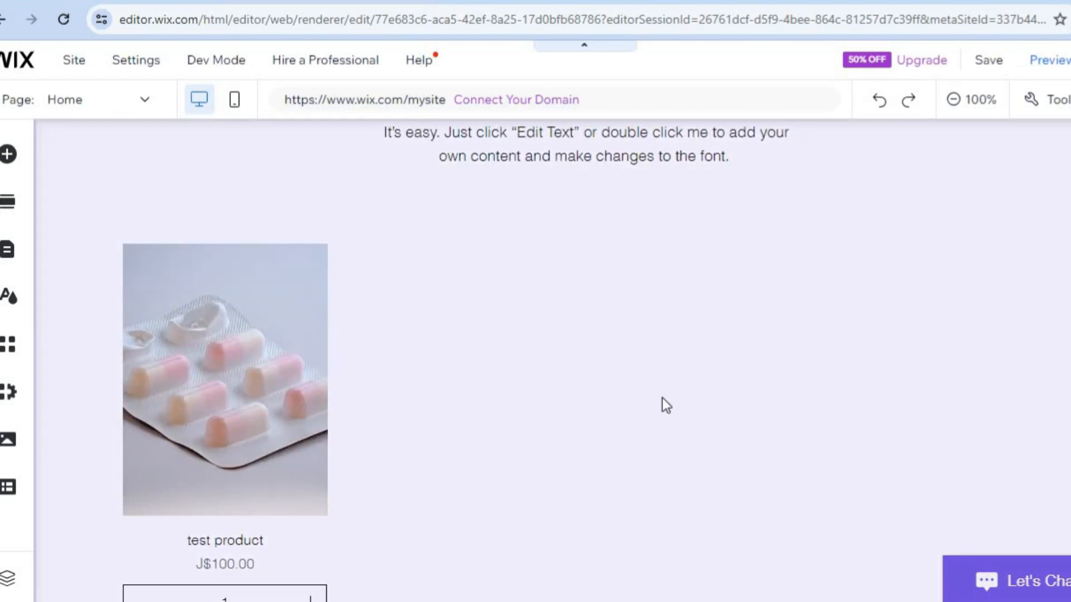
scroll(433, 285, "up", 10)
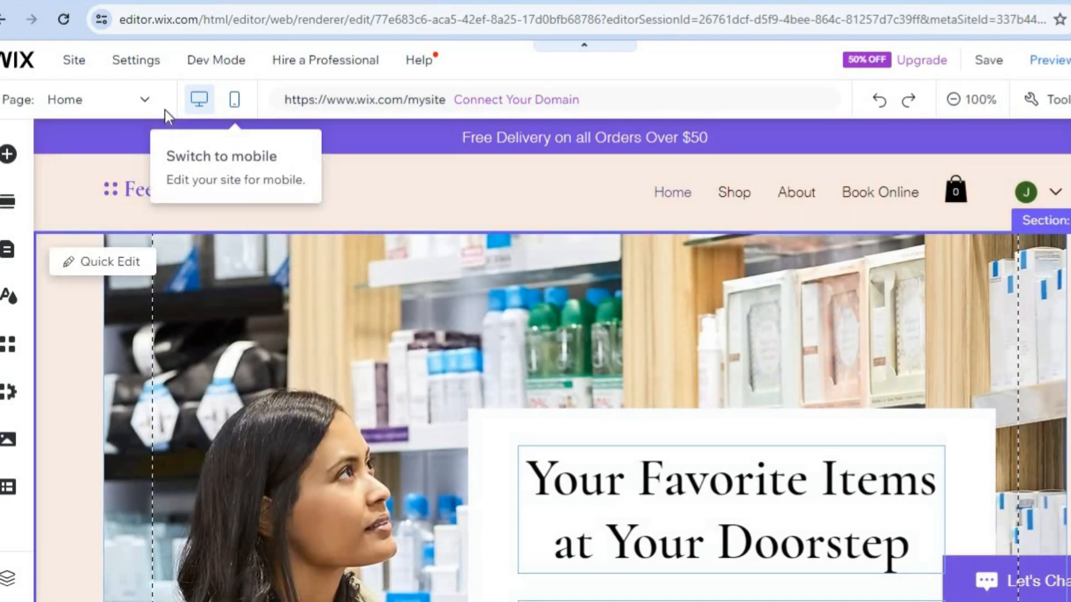
Switch the editor to the About page and select the body text block below the mission heading.
left_click(139, 109)
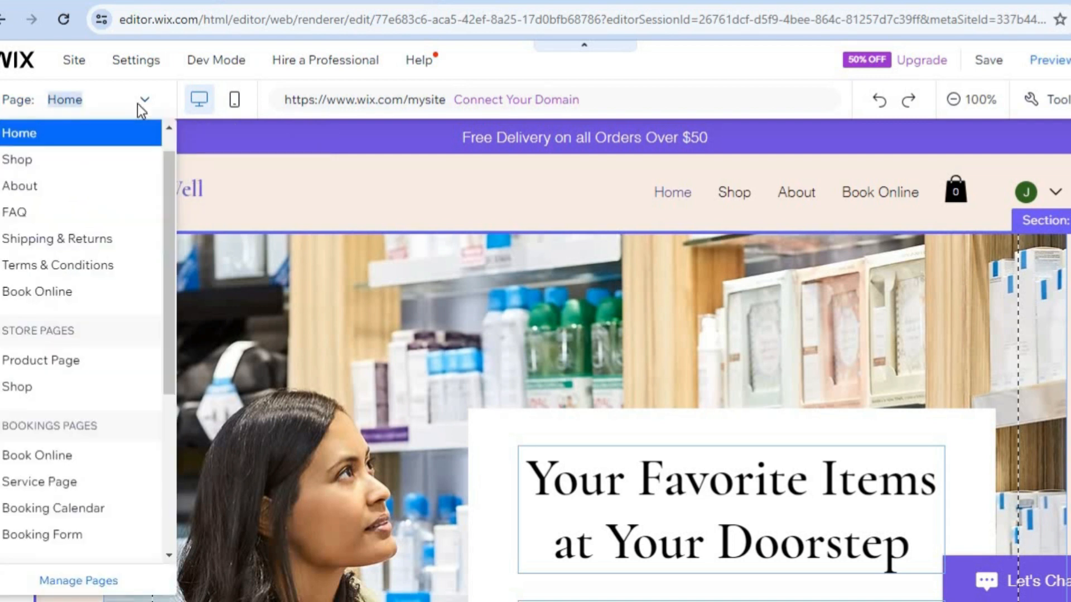
left_click(55, 188)
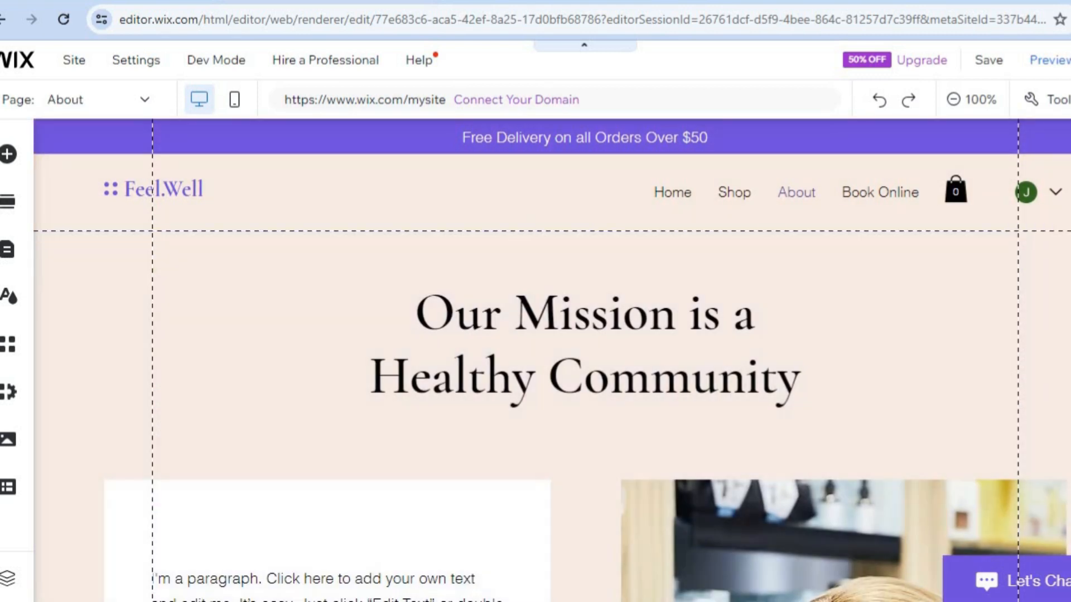
scroll(553, 360, "down", 9)
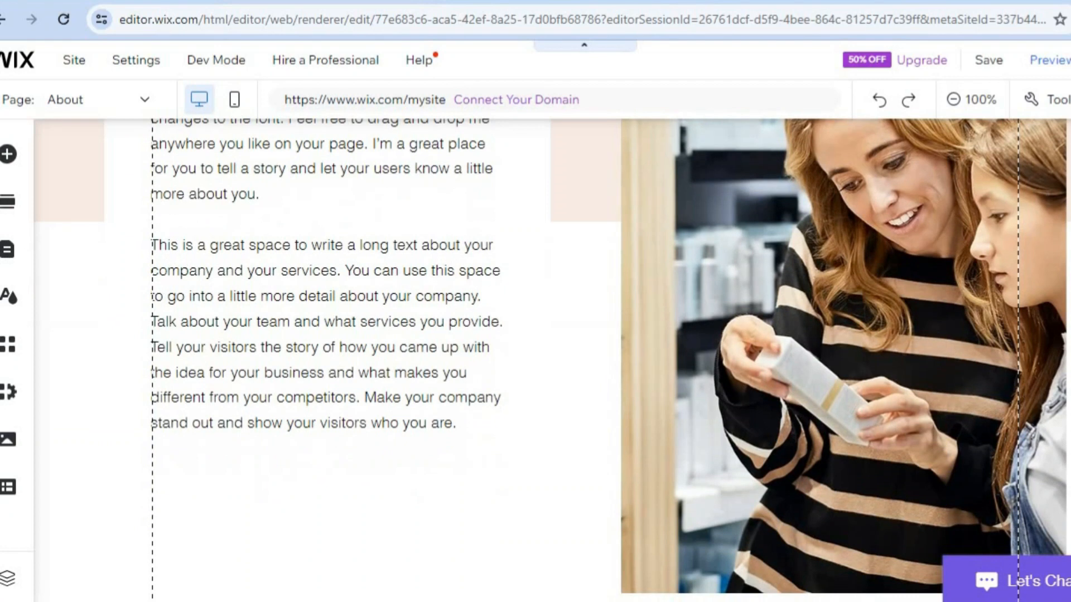
scroll(552, 360, "up", 4)
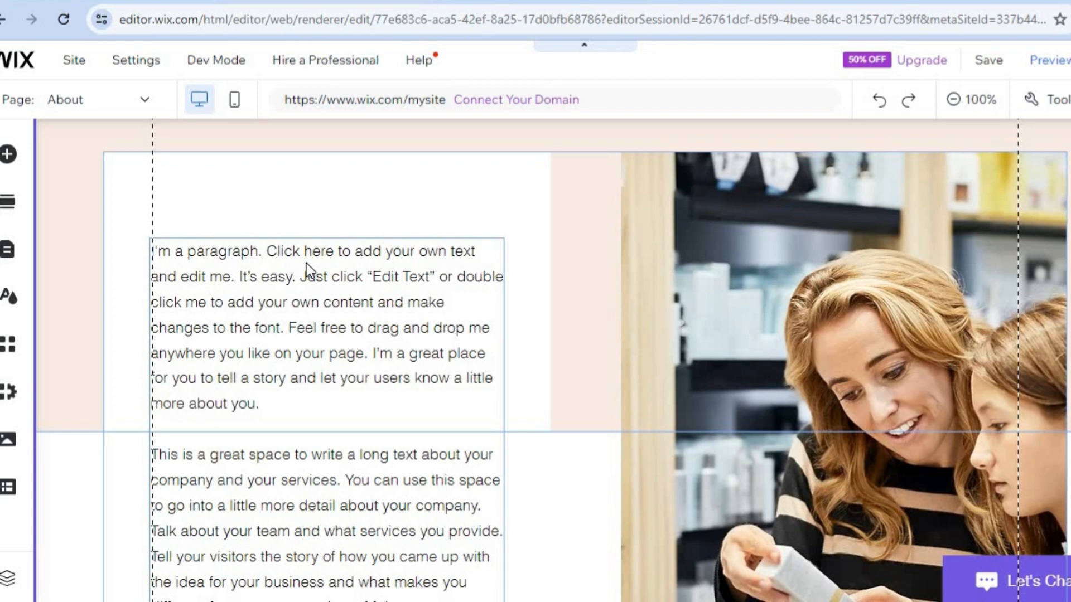
left_click(307, 264)
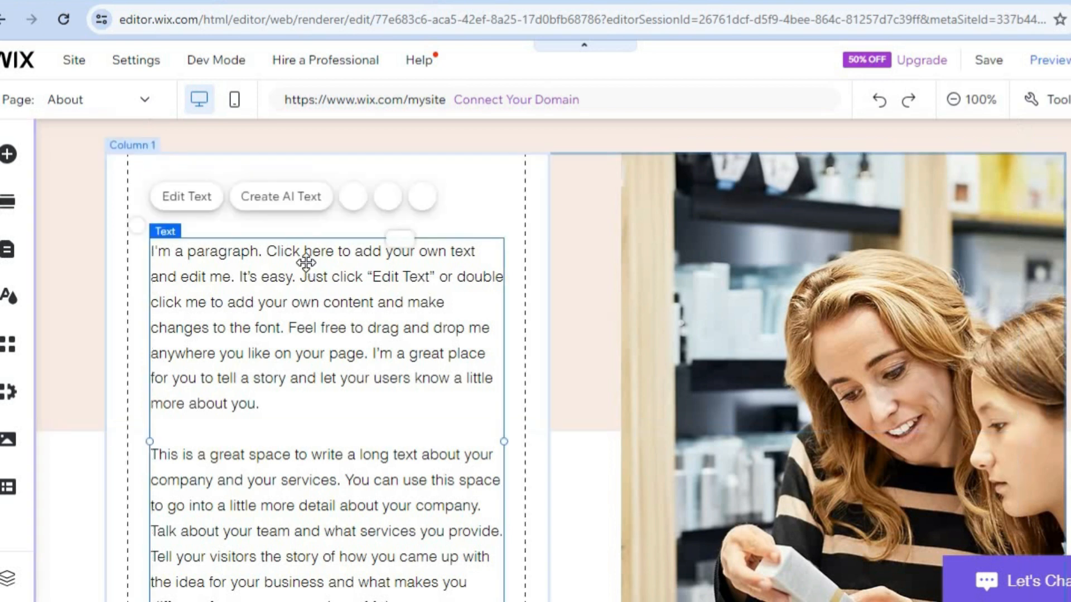
Open the About page's body text for editing, review its text settings, close them unchanged and select the adjacent photo column.
left_click(306, 264)
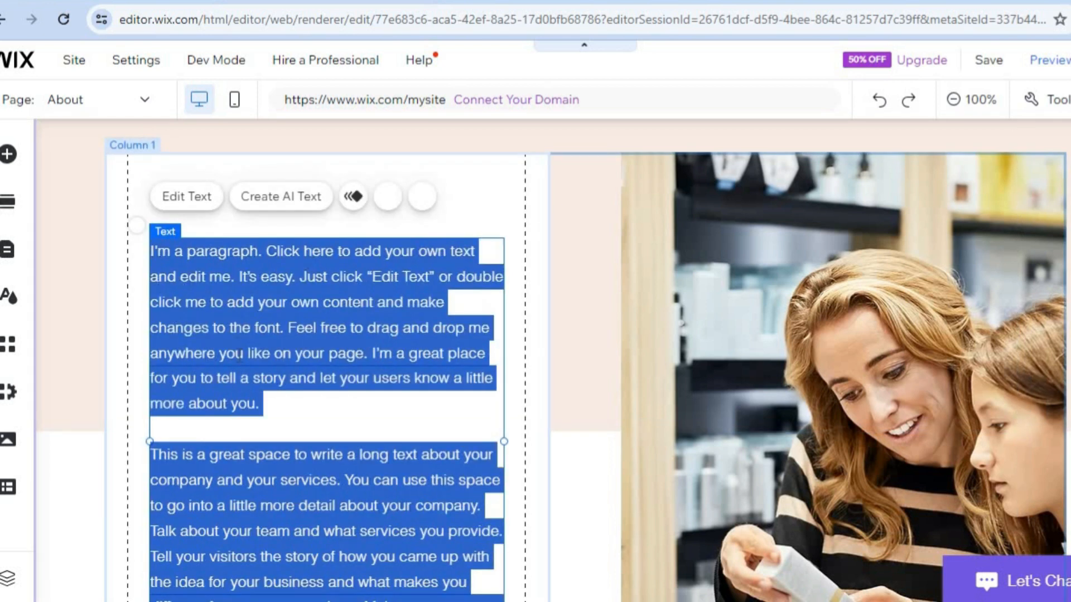
left_click(240, 355)
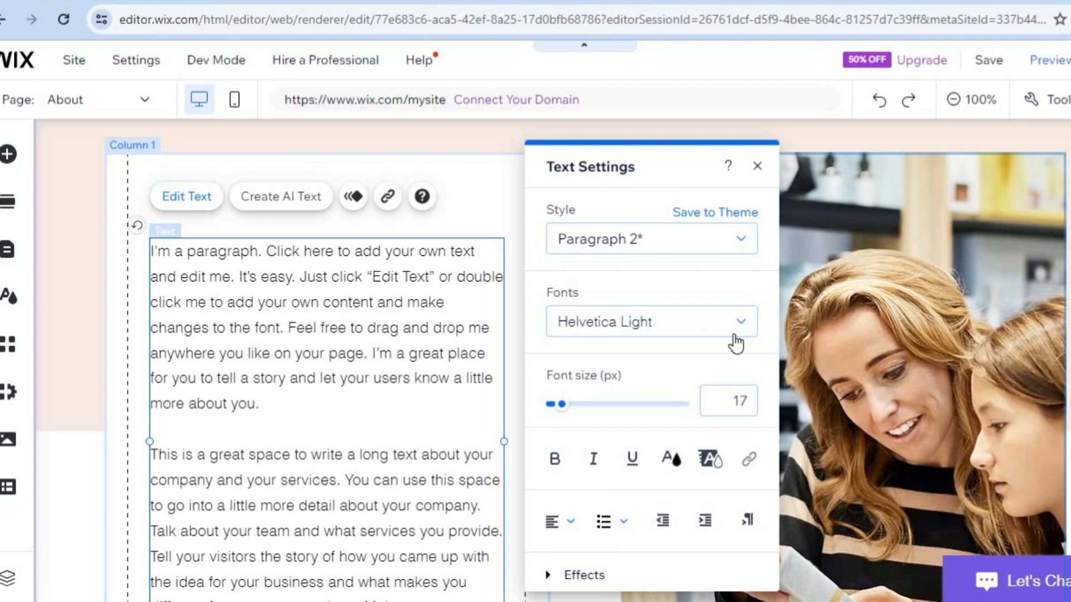
left_click(760, 174)
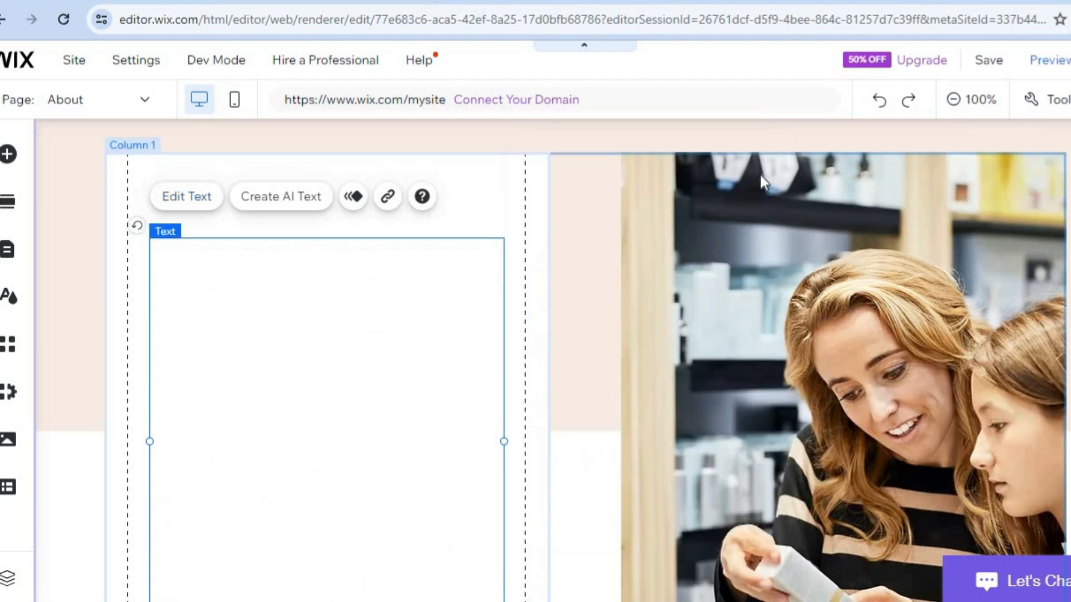
left_click(794, 253)
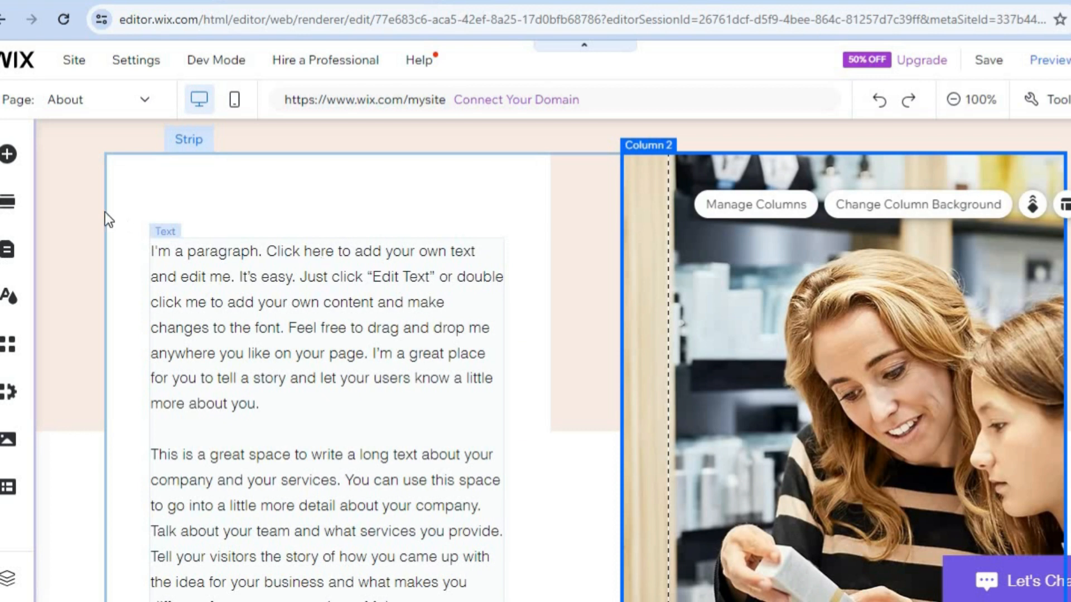
Browse the addable elements, including the text, image, and menu and anchor categories, and close the library without adding anything.
left_click(8, 154)
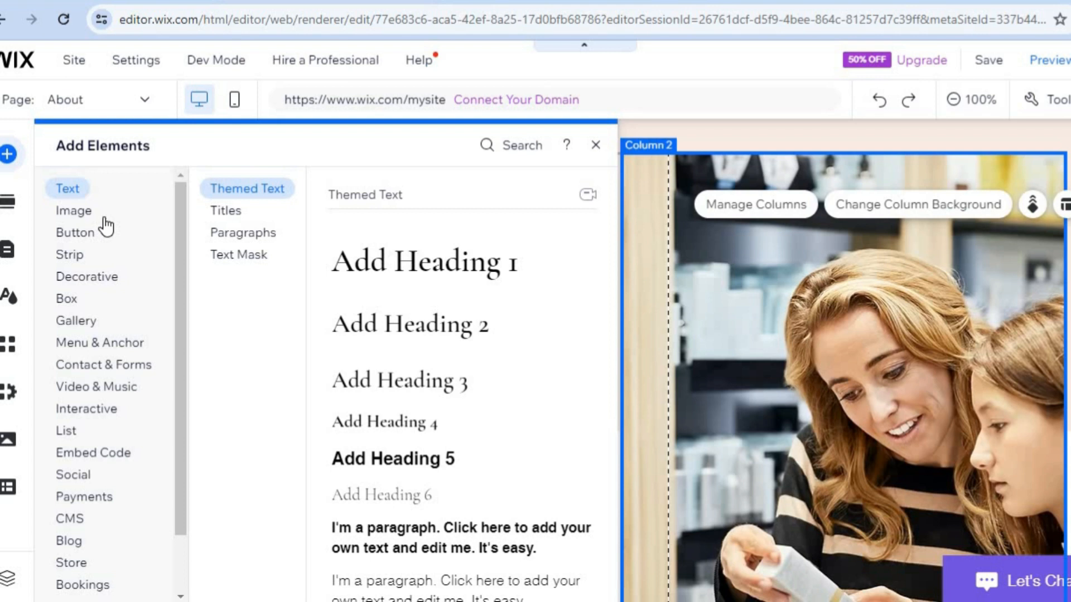
left_click(71, 211)
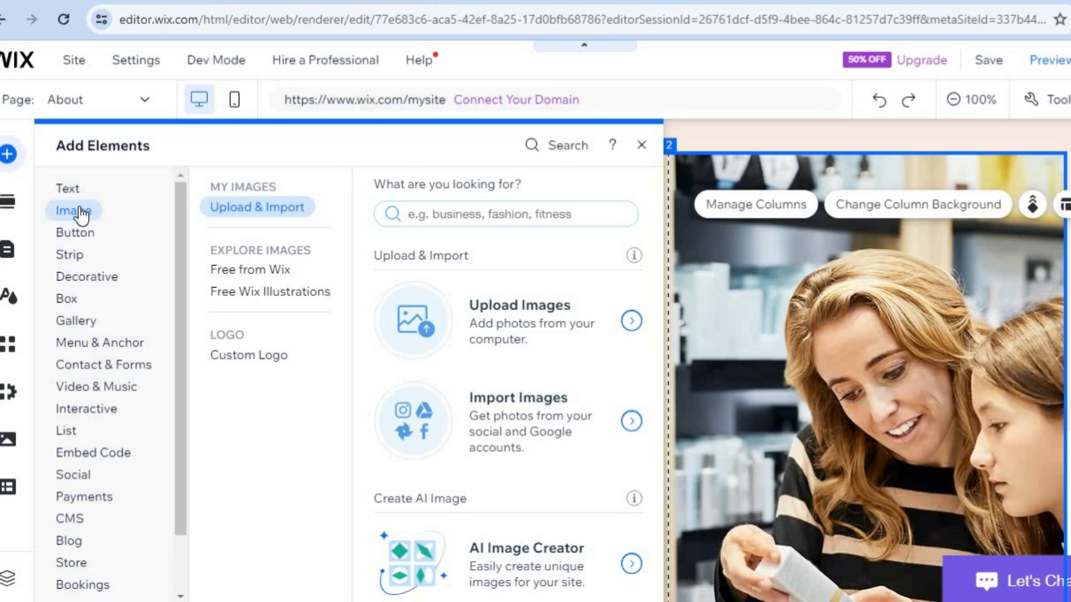
left_click(87, 241)
left_click(119, 350)
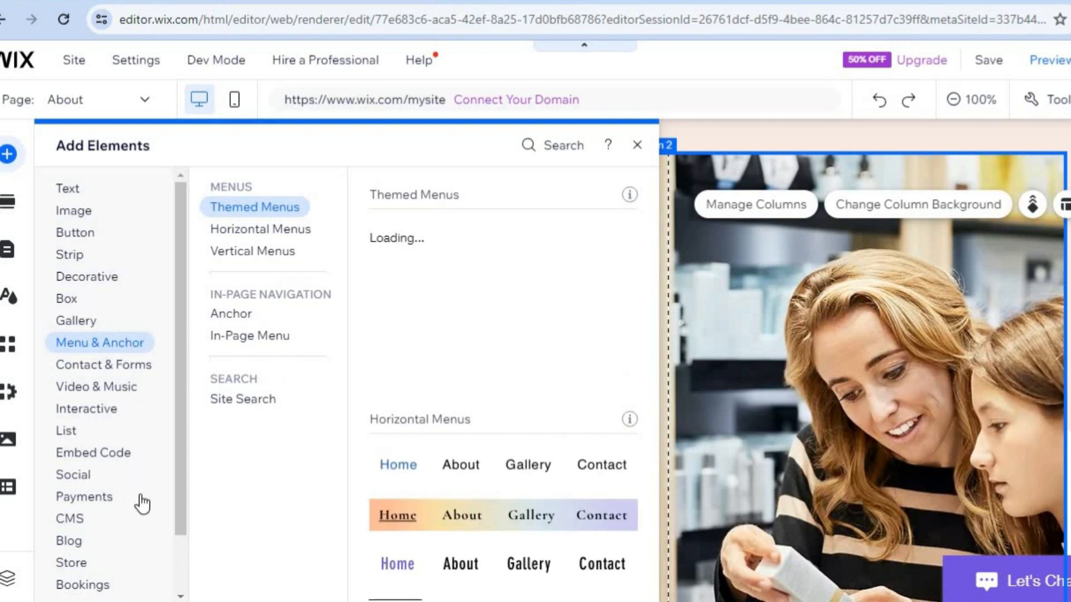
left_click(636, 145)
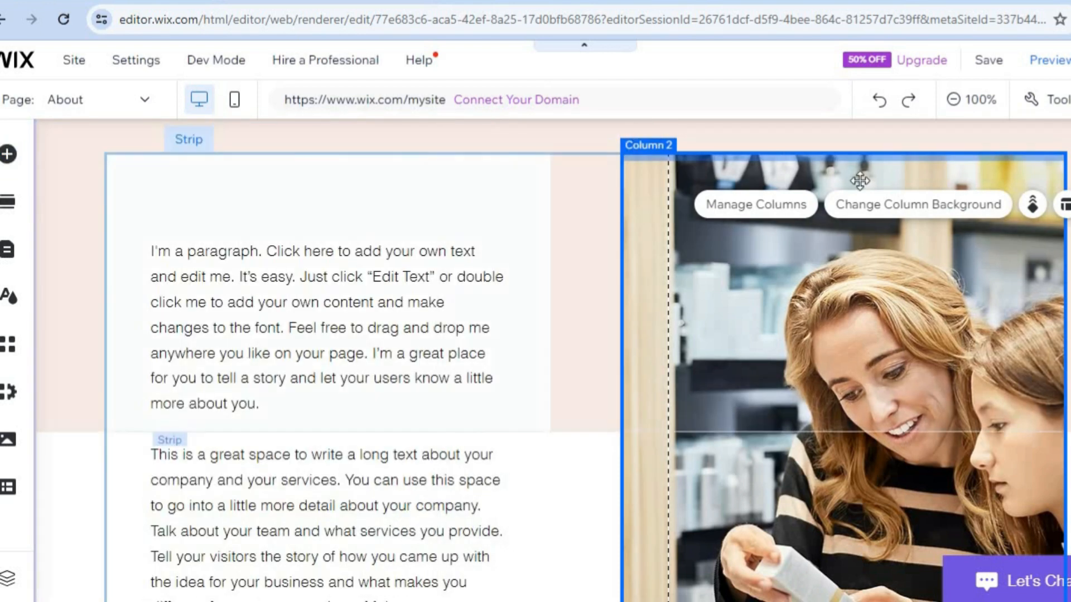
Preview the site in desktop view and look over the About page's mission heading, body text and photo.
scroll(859, 180, "up", 5)
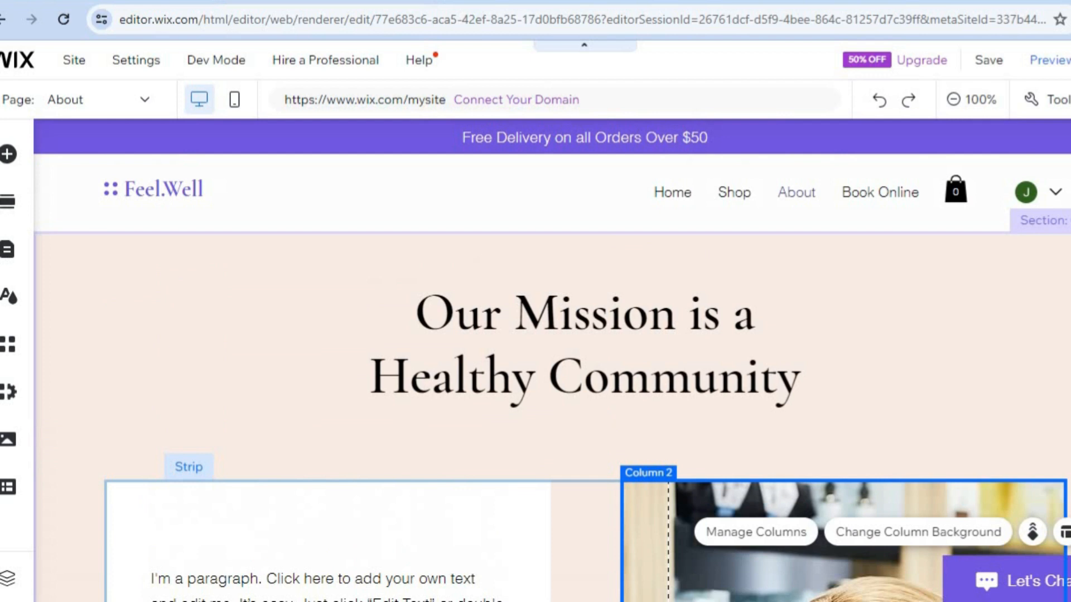
mouse_move(977, 58)
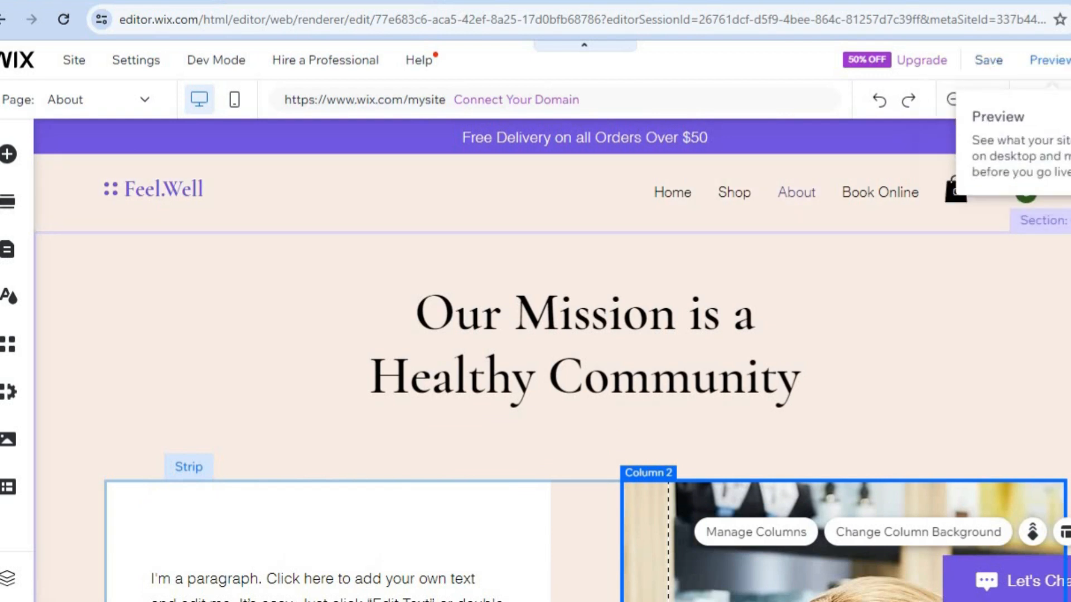
left_click(1051, 66)
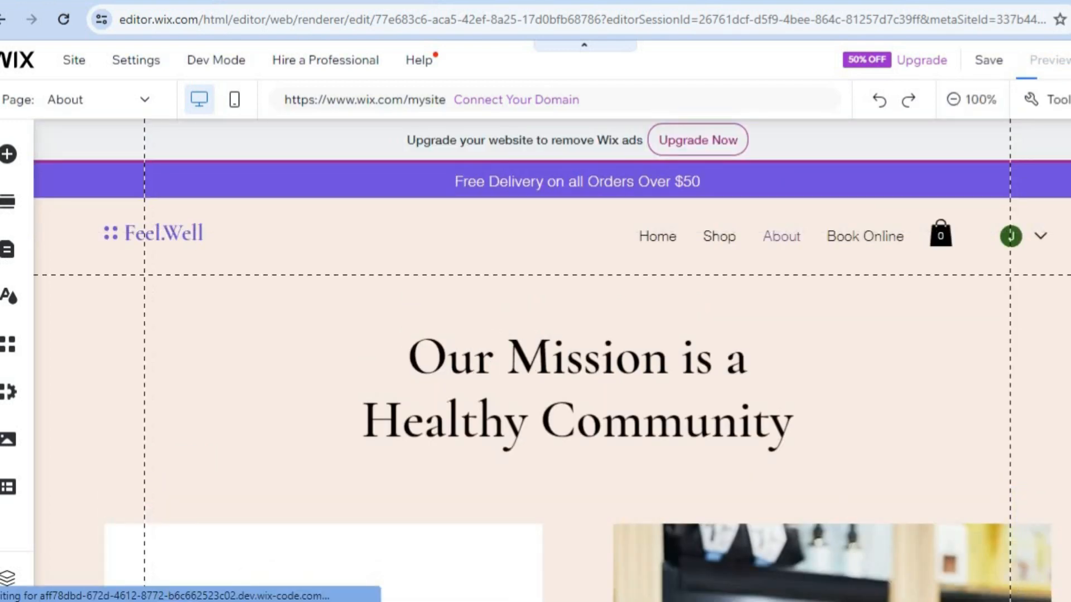
scroll(536, 390, "down", 10)
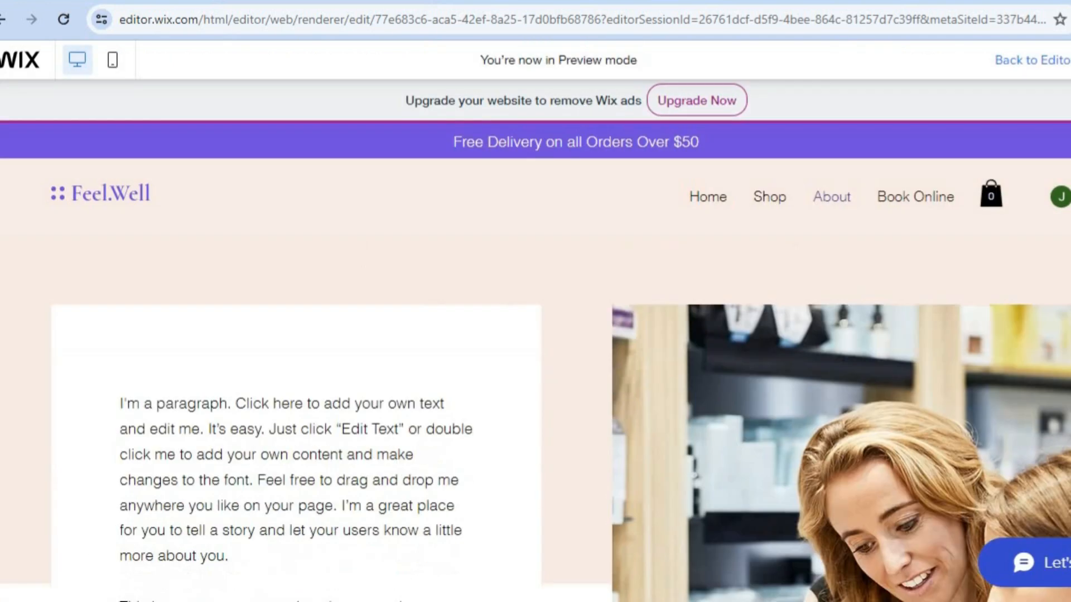
scroll(535, 391, "up", 10)
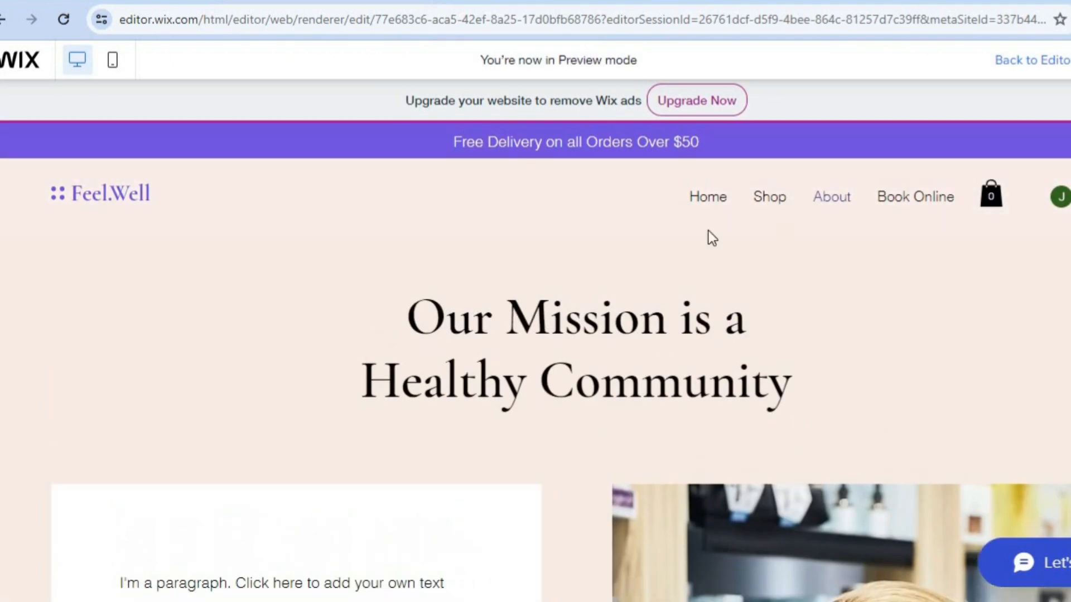
Go to the Home page in the preview and review its sections down to the brands area, returning to the hero banner.
left_click(710, 199)
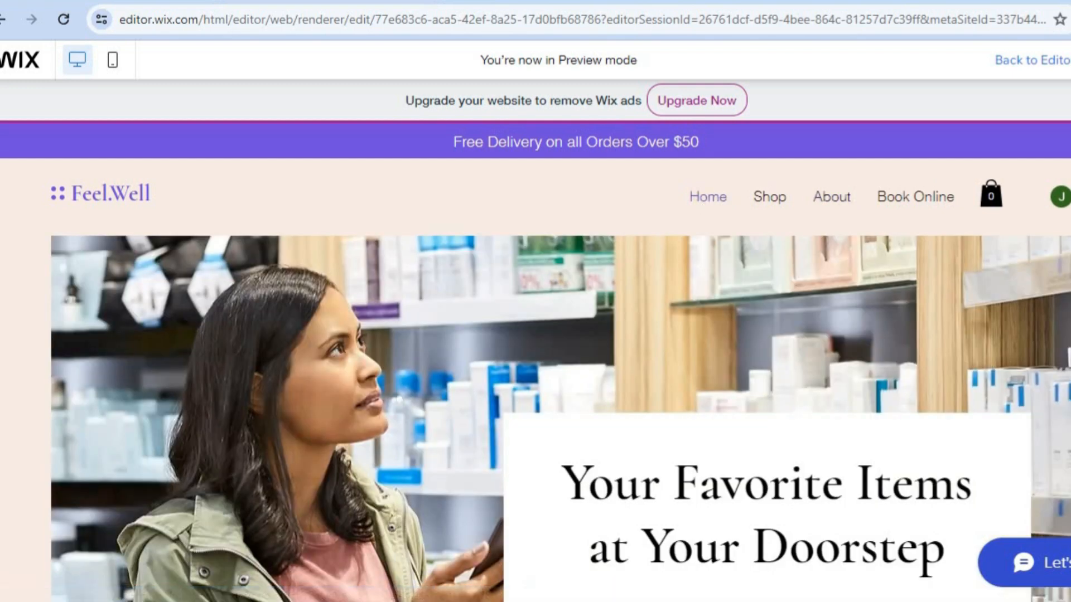
scroll(535, 390, "down", 5)
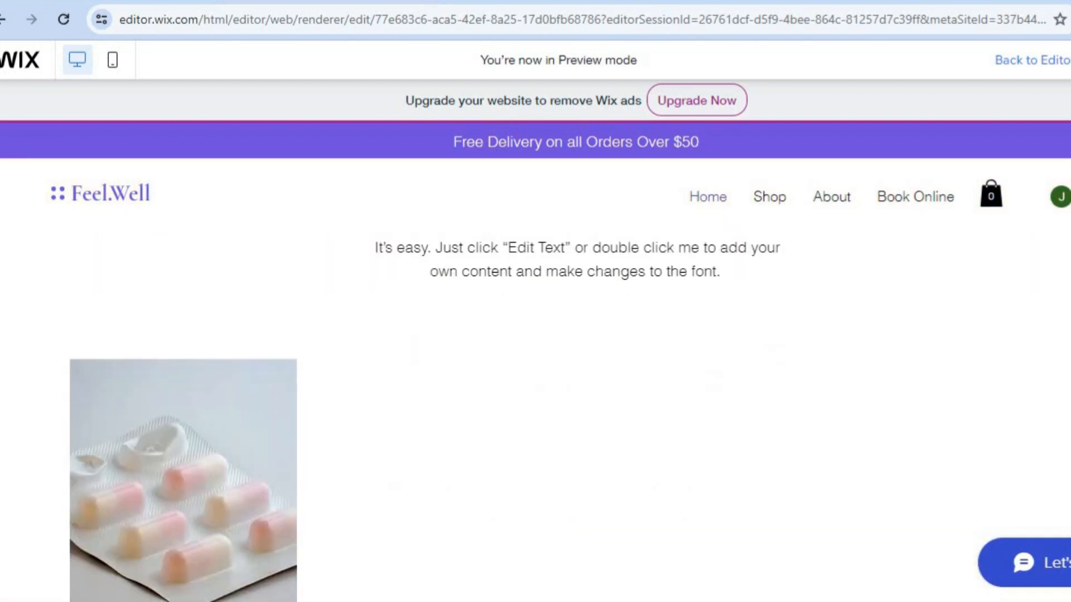
scroll(535, 419, "down", 5)
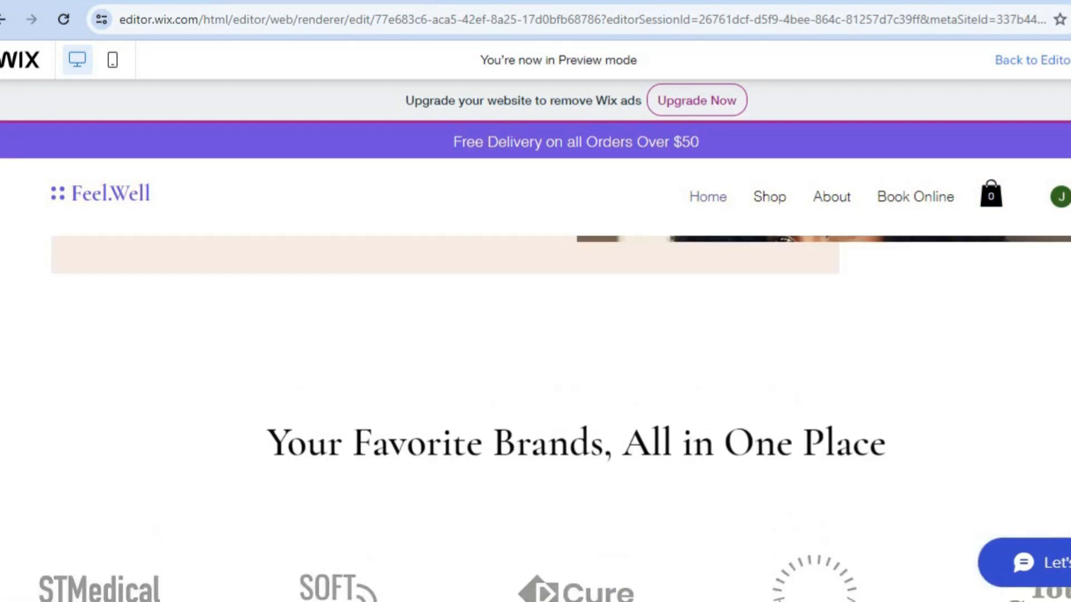
scroll(536, 419, "up", 10)
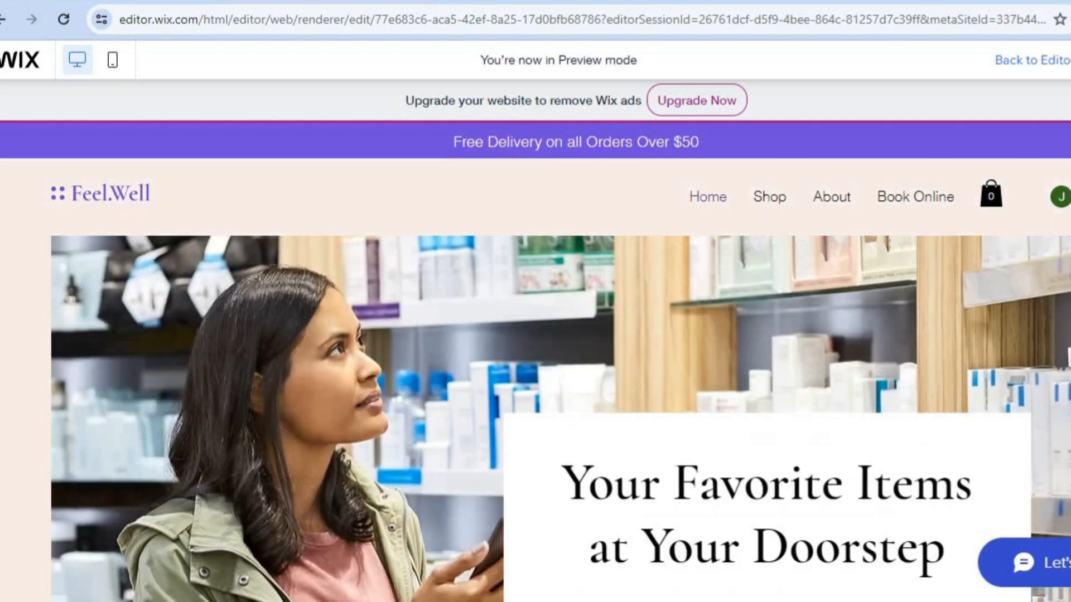